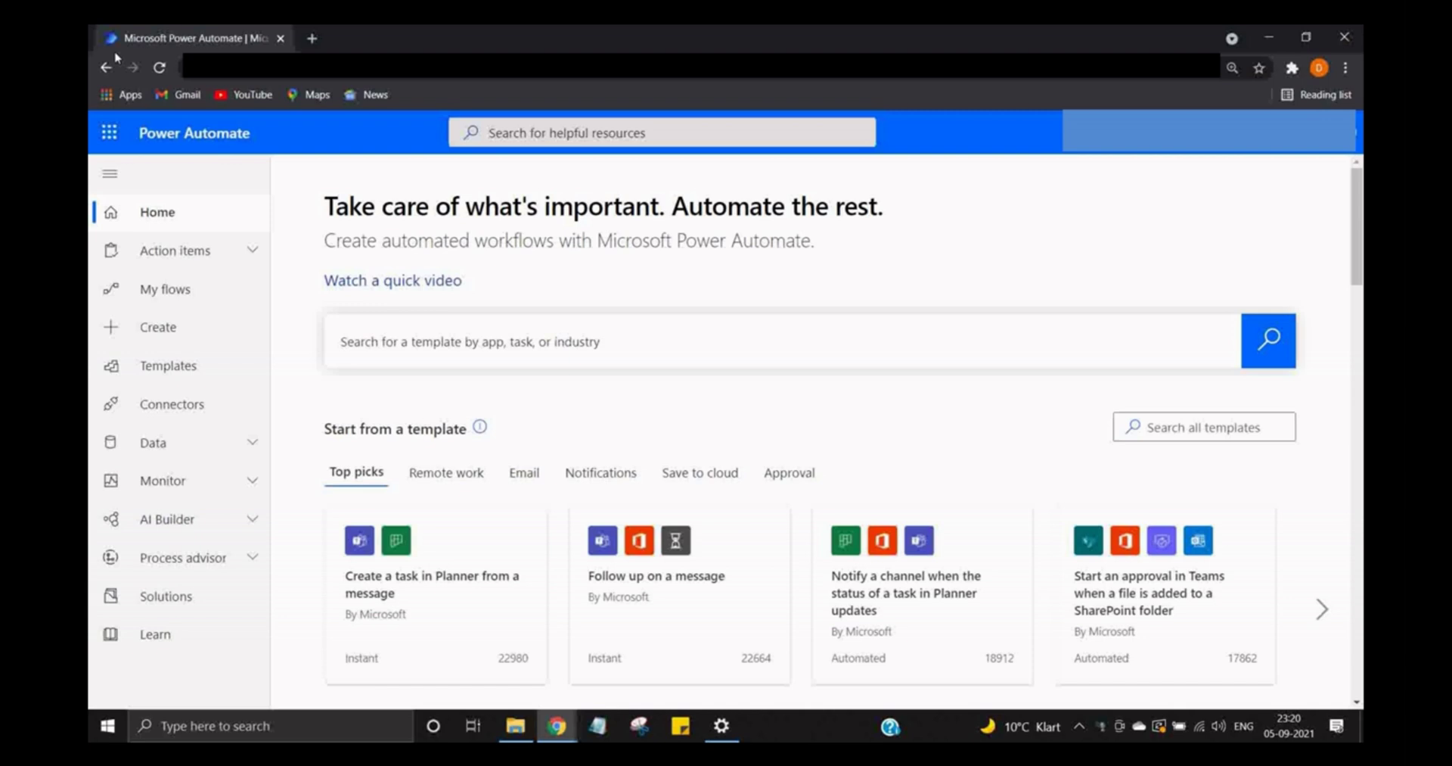
- Create an instant cloud flow named 'testfile' using the 'Manually trigger a flow' trigger
left_click(199, 330)
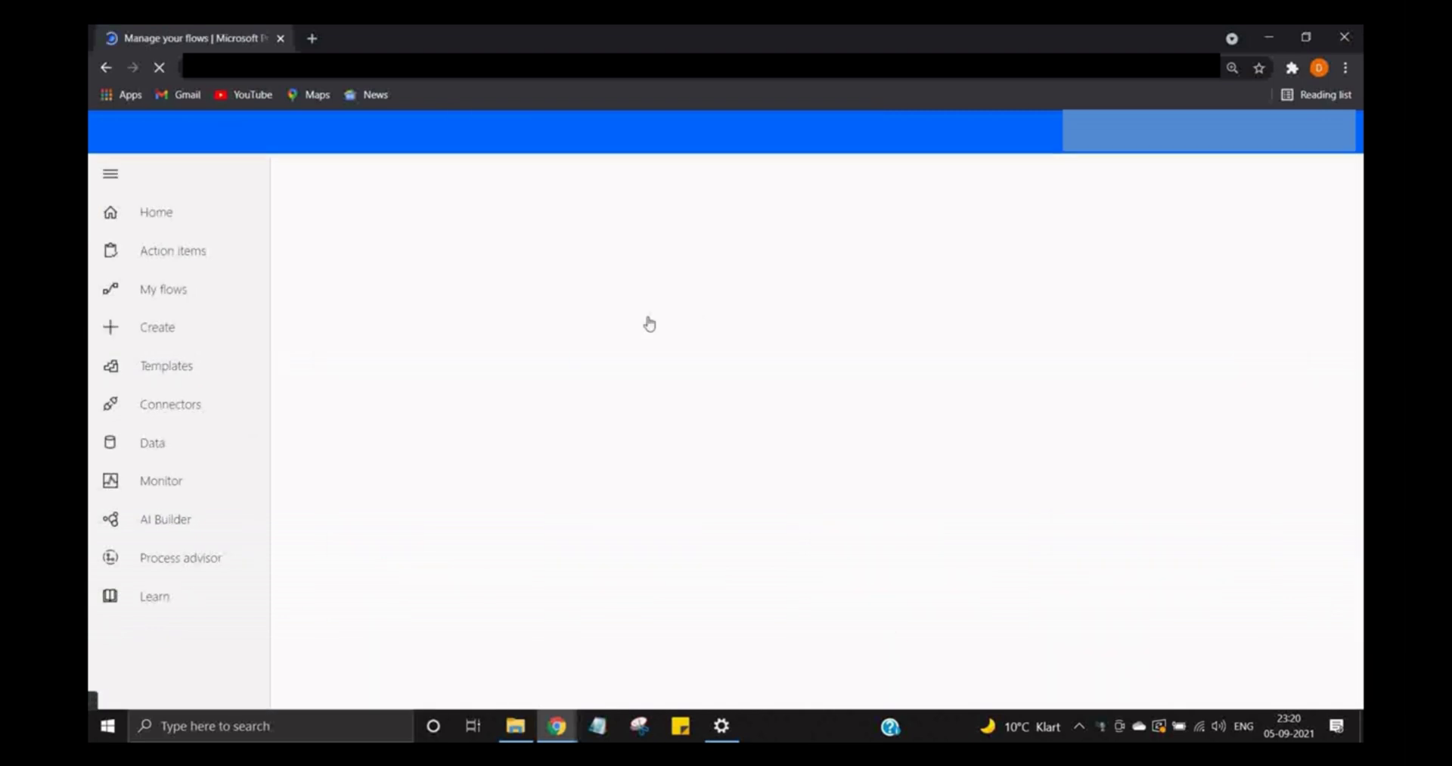
left_click(587, 360)
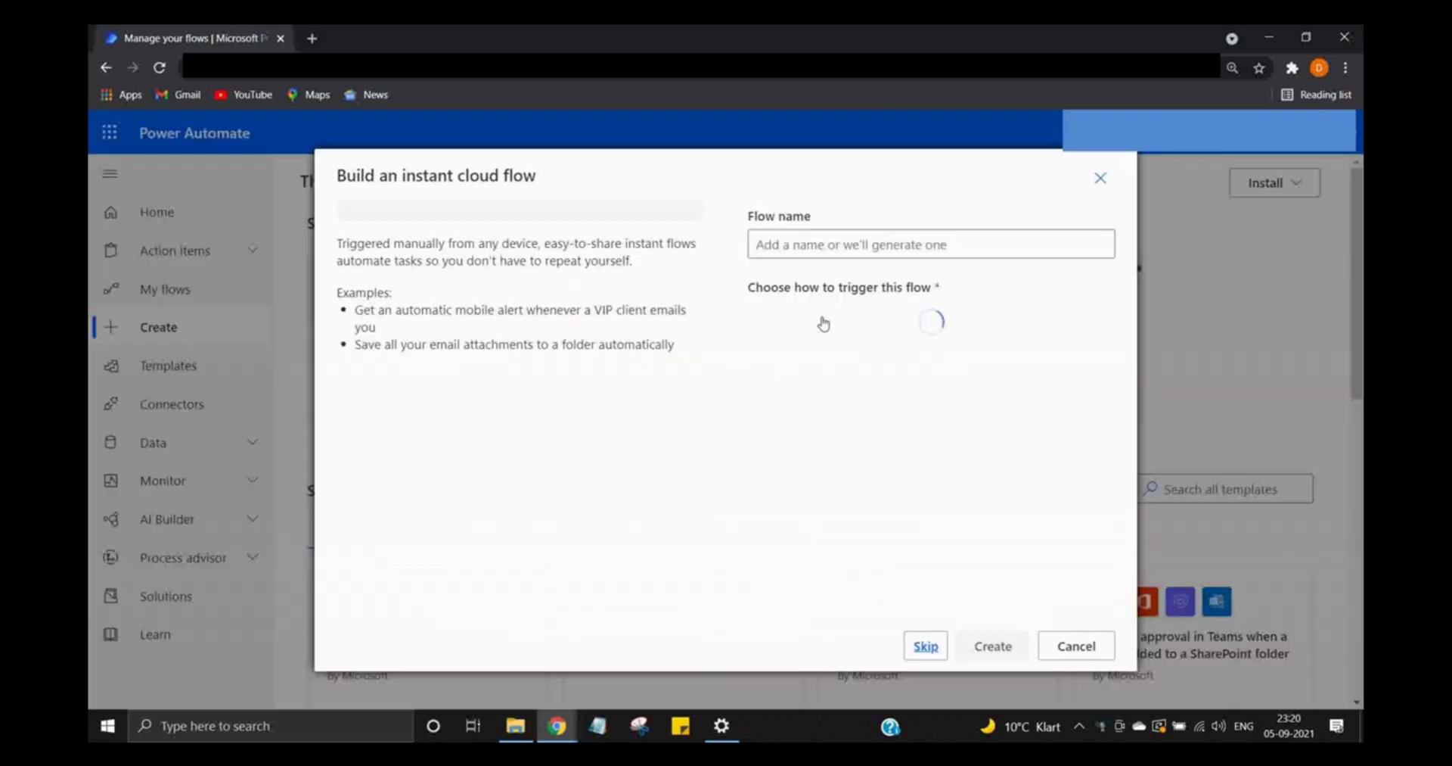
left_click(832, 240)
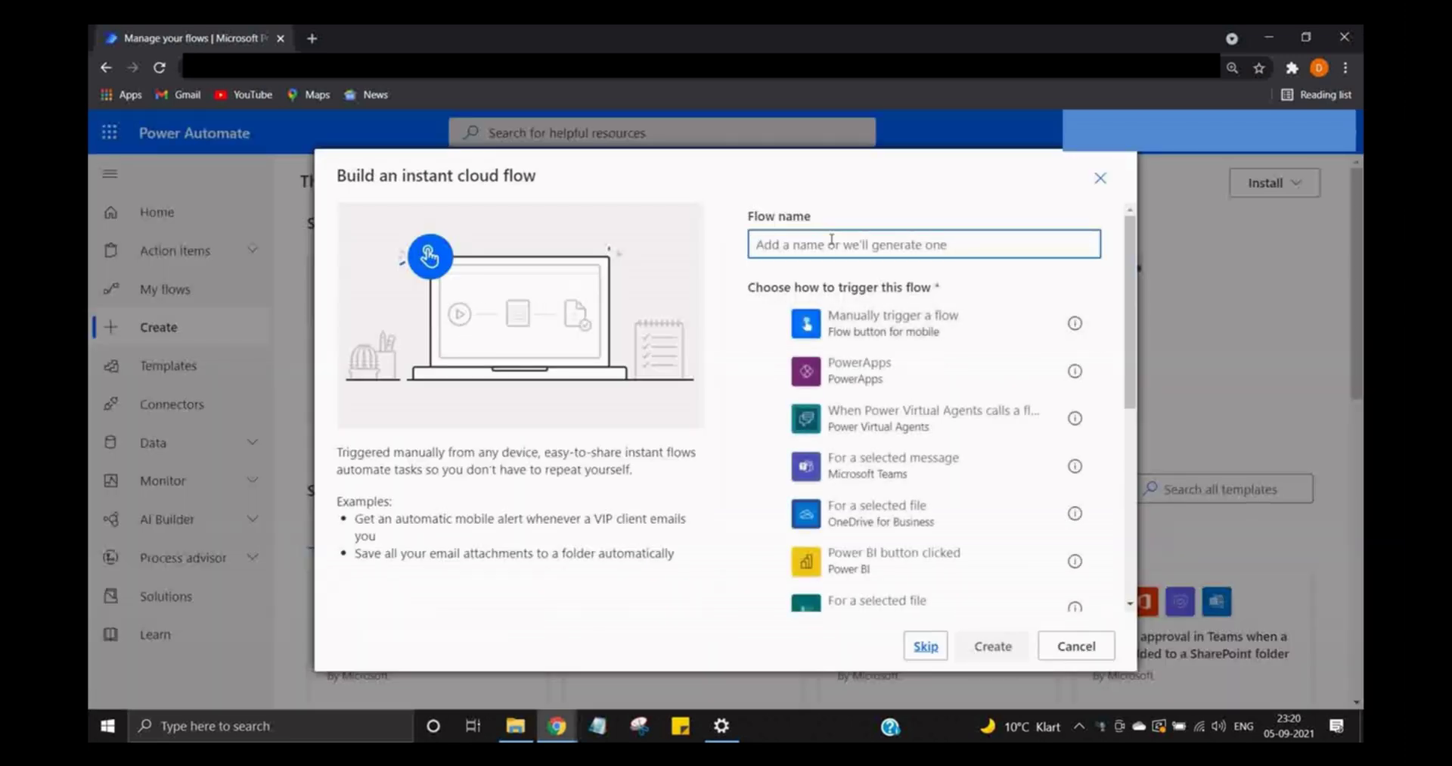
type("testfile")
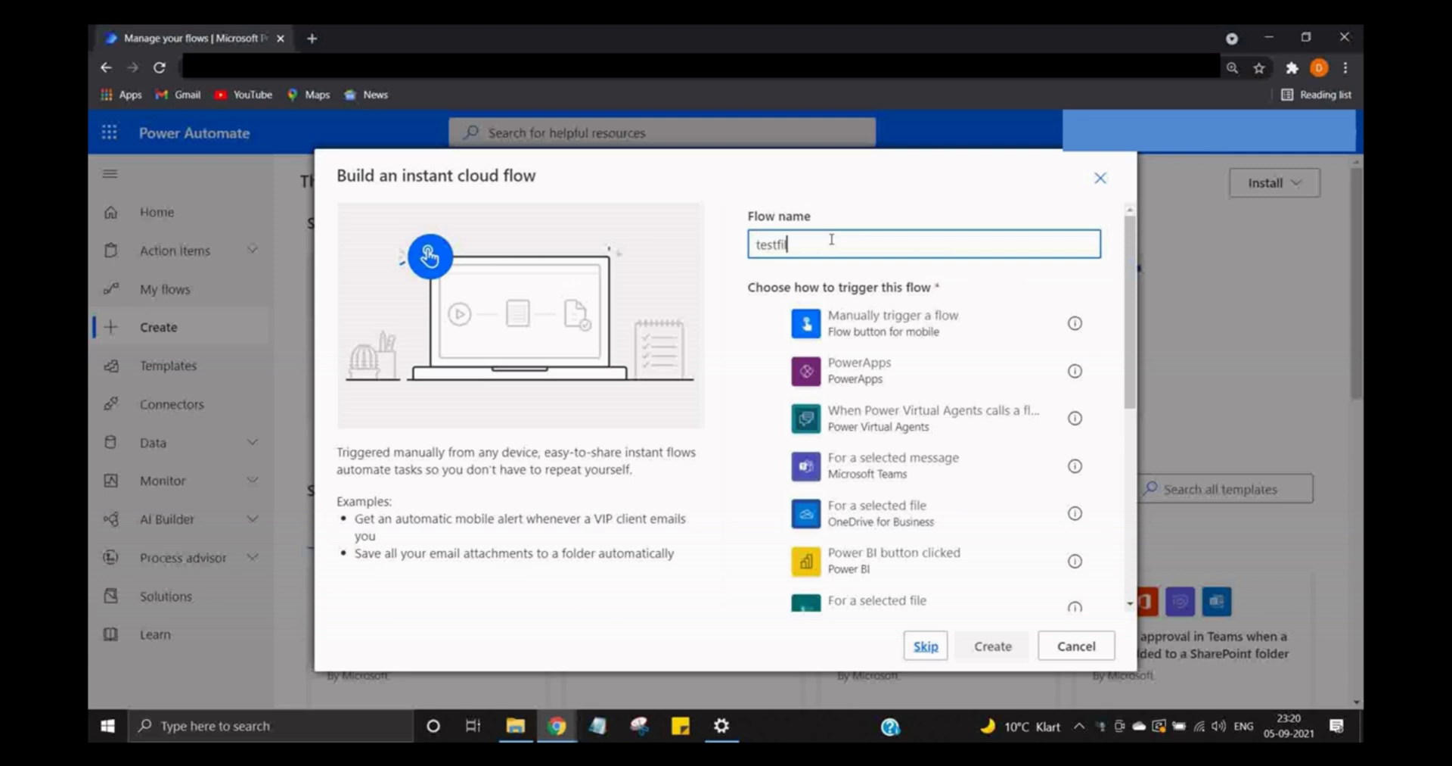
left_click(854, 326)
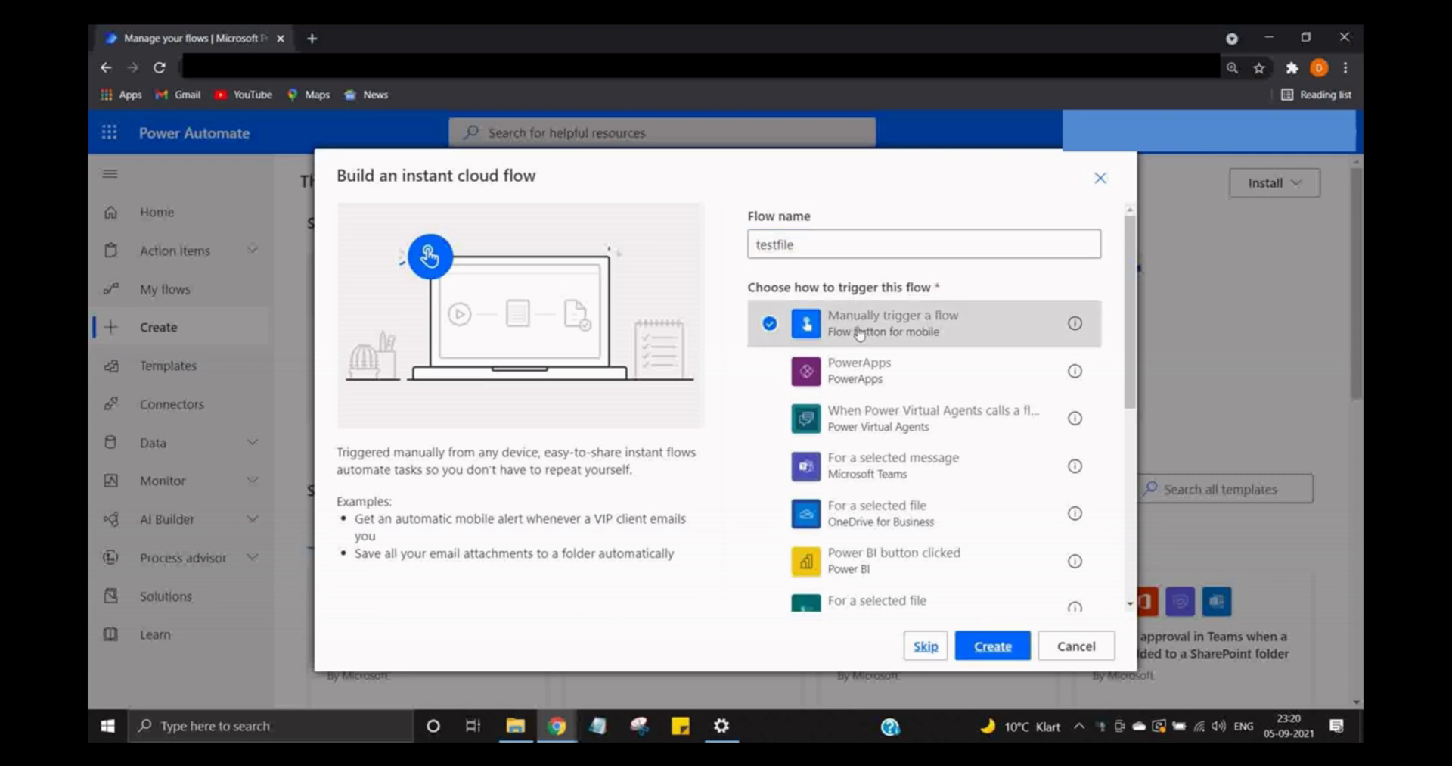
left_click(1004, 650)
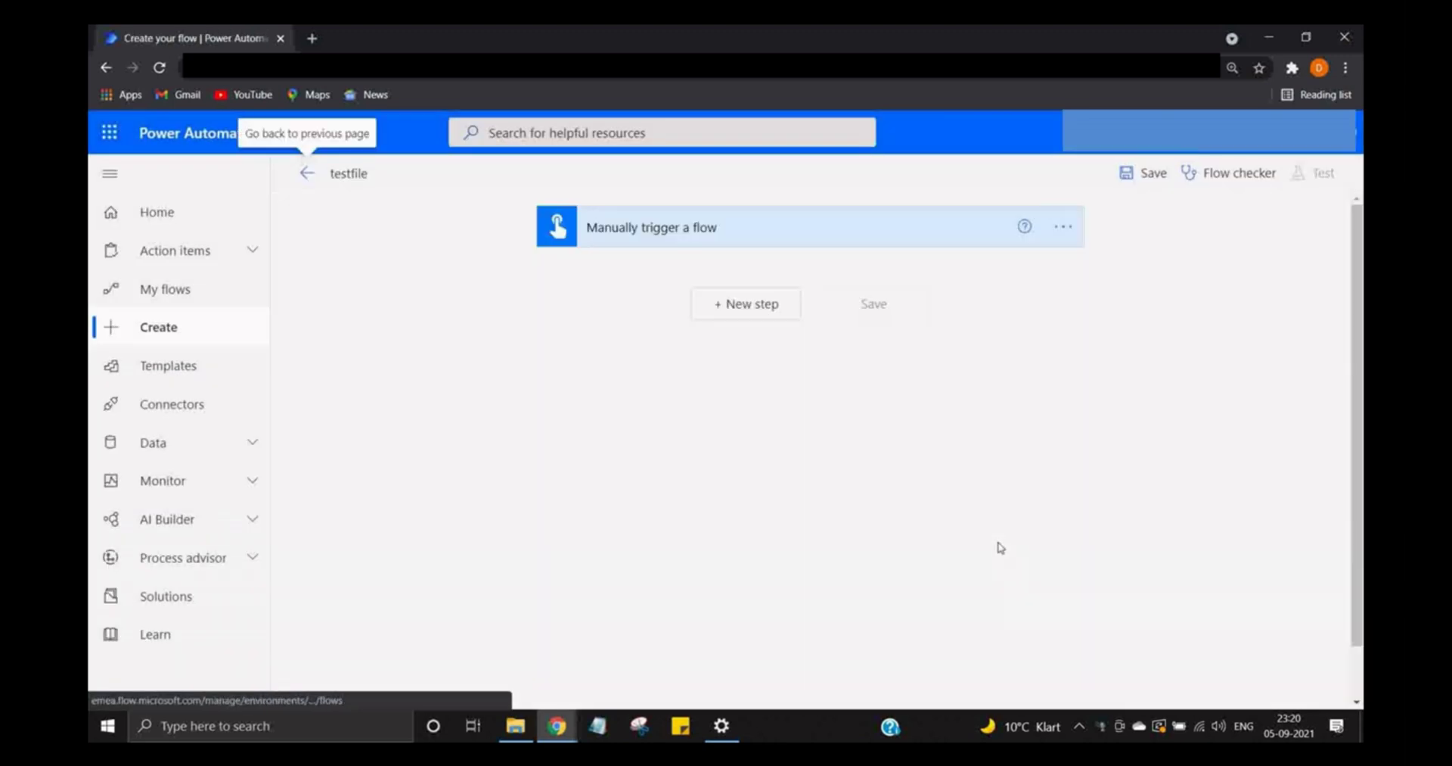
- Add an Initialize variable step setting String variable myfav to 'myname is test', then save
left_click(761, 320)
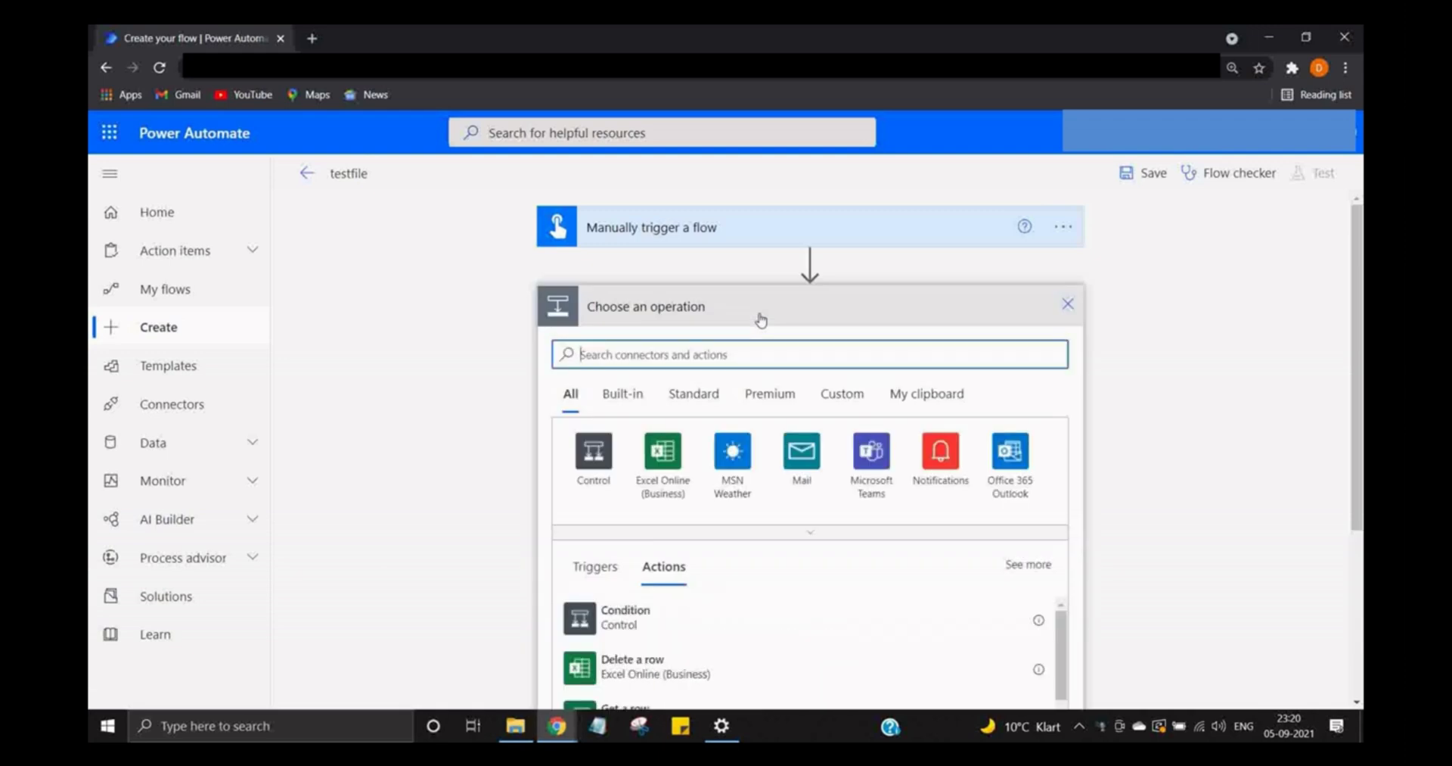
type("initia")
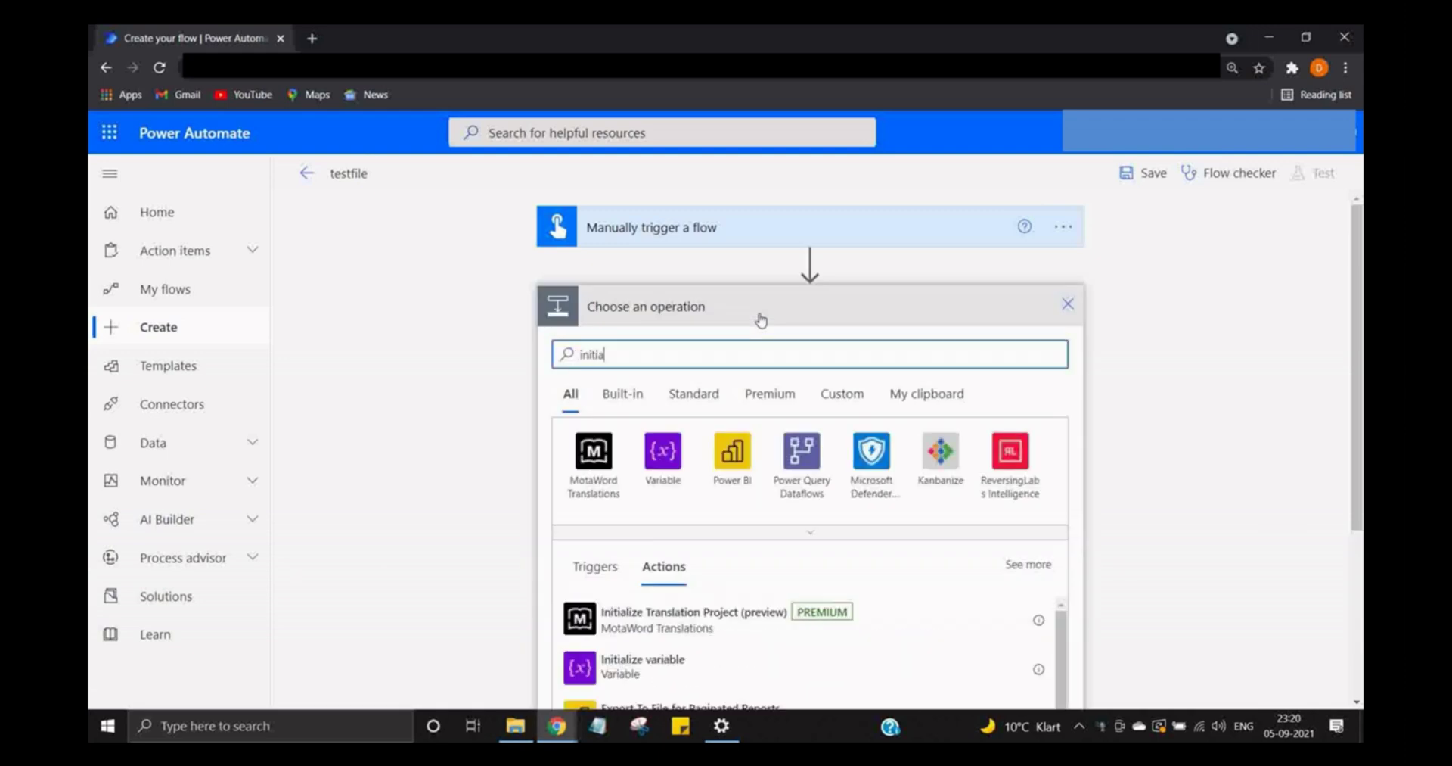
type("liz")
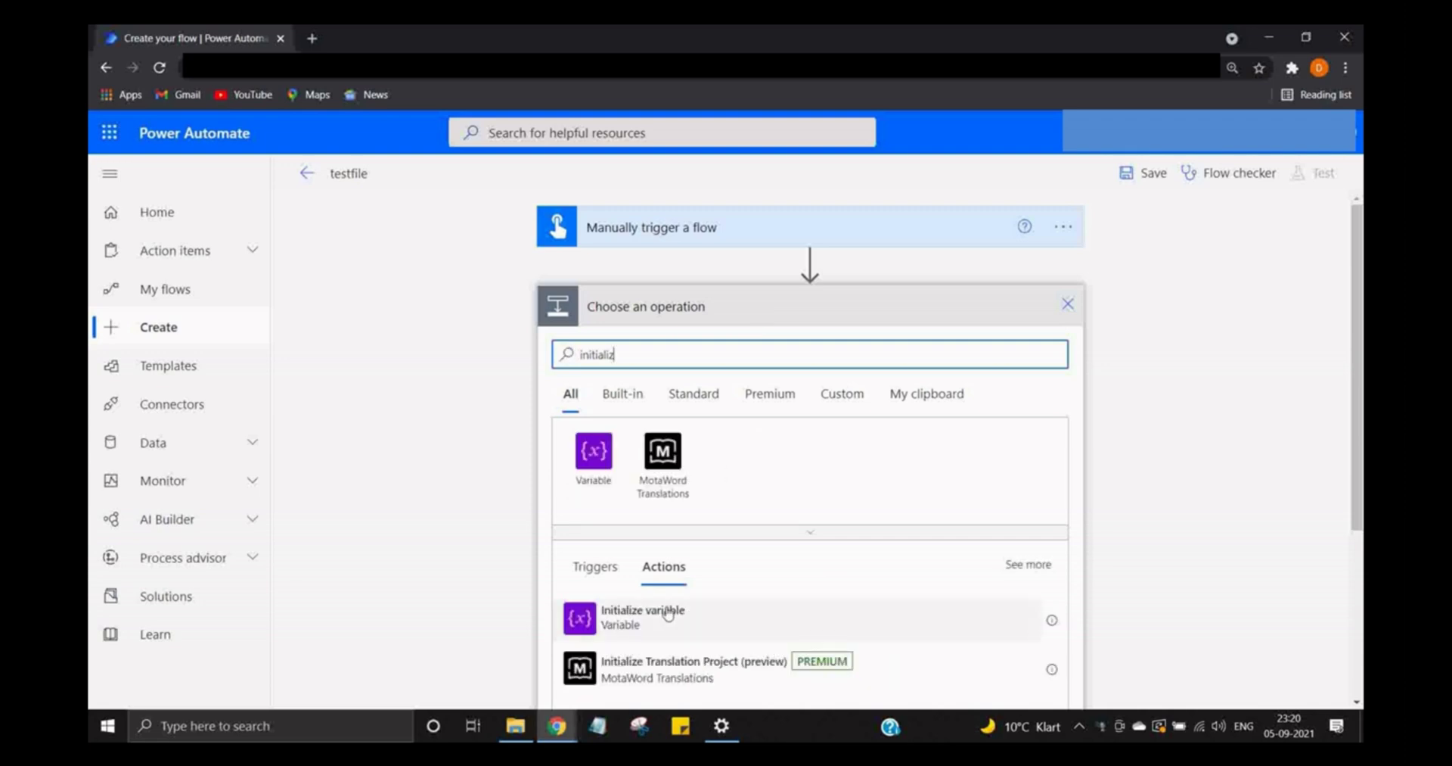
left_click(643, 617)
left_click(730, 350)
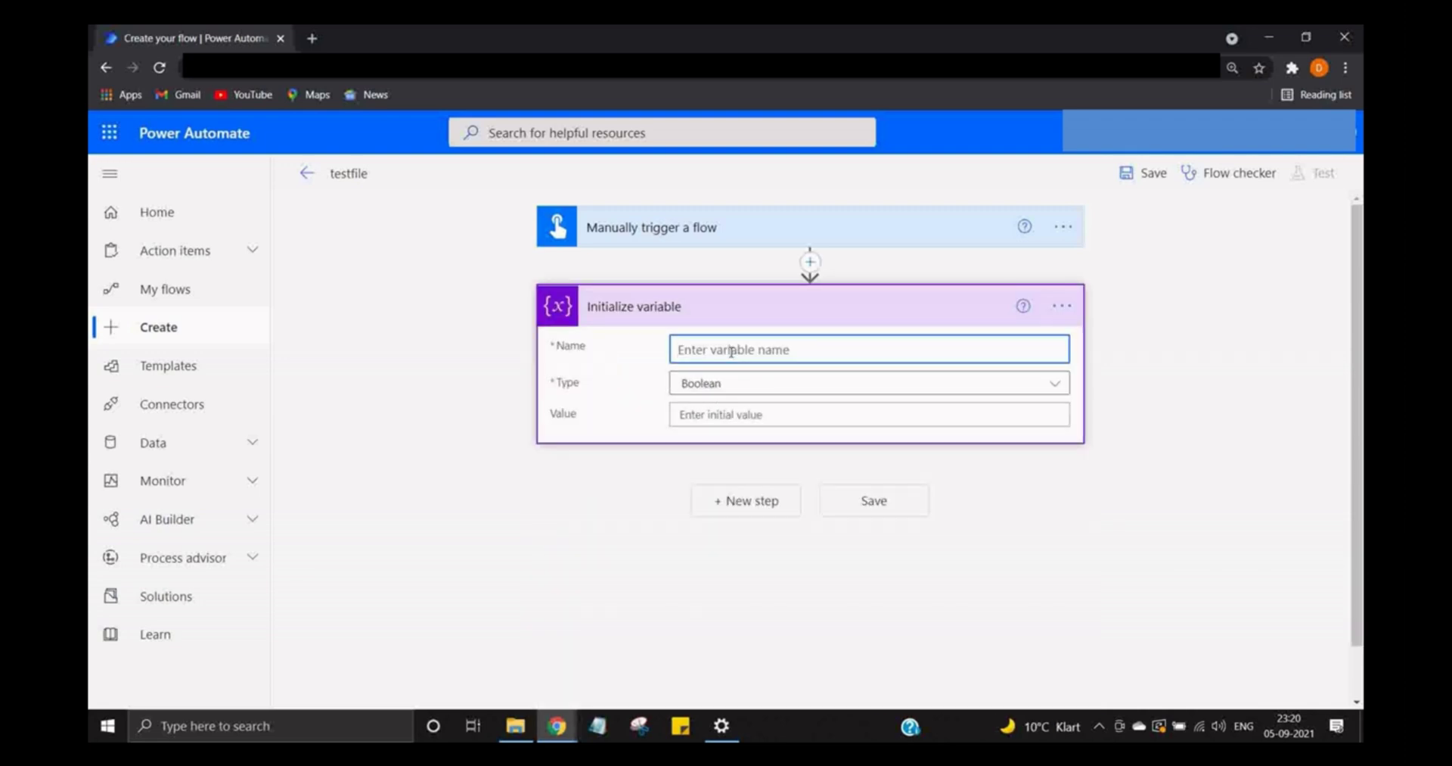
type("myfav")
key("Tab")
key("Down")
key("Down")
key("Down")
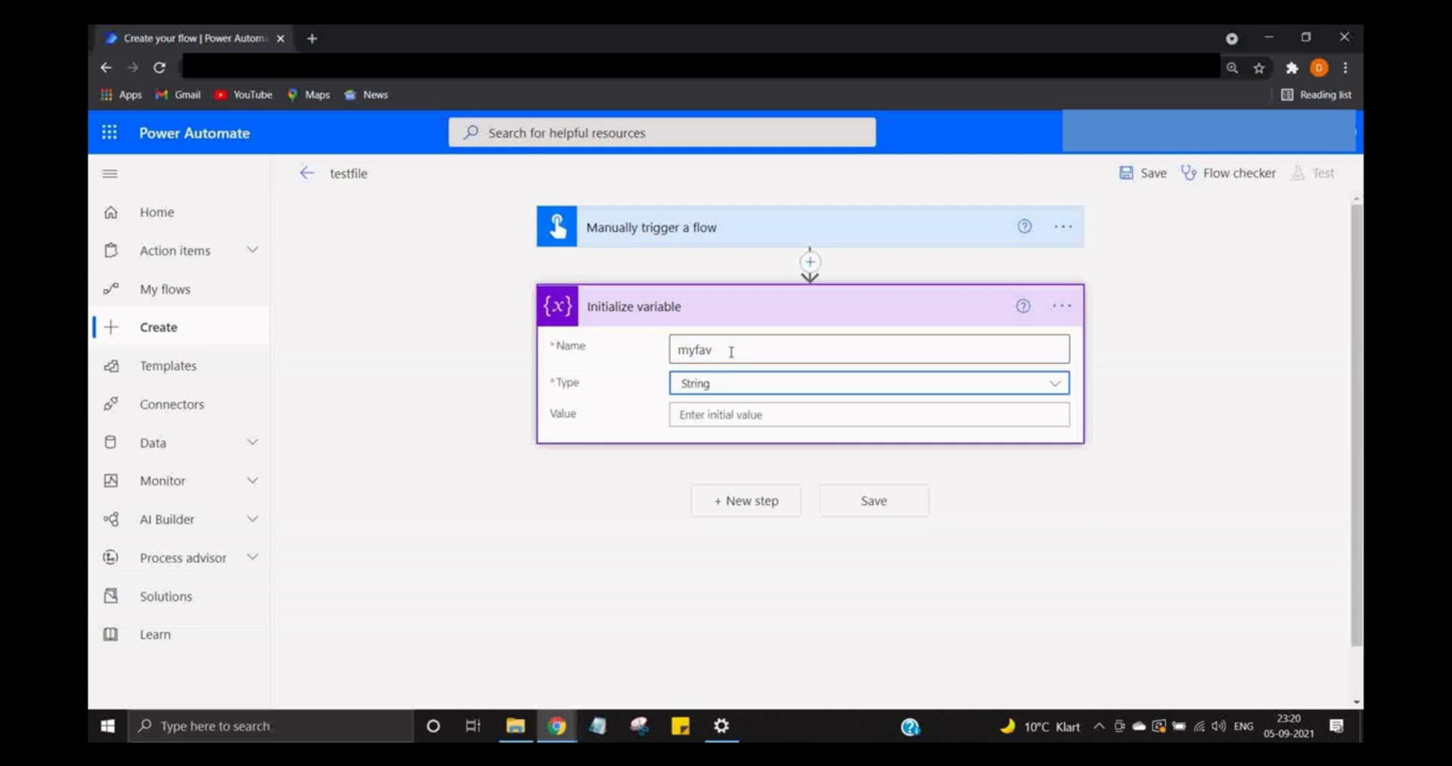
key("Tab")
type("myn")
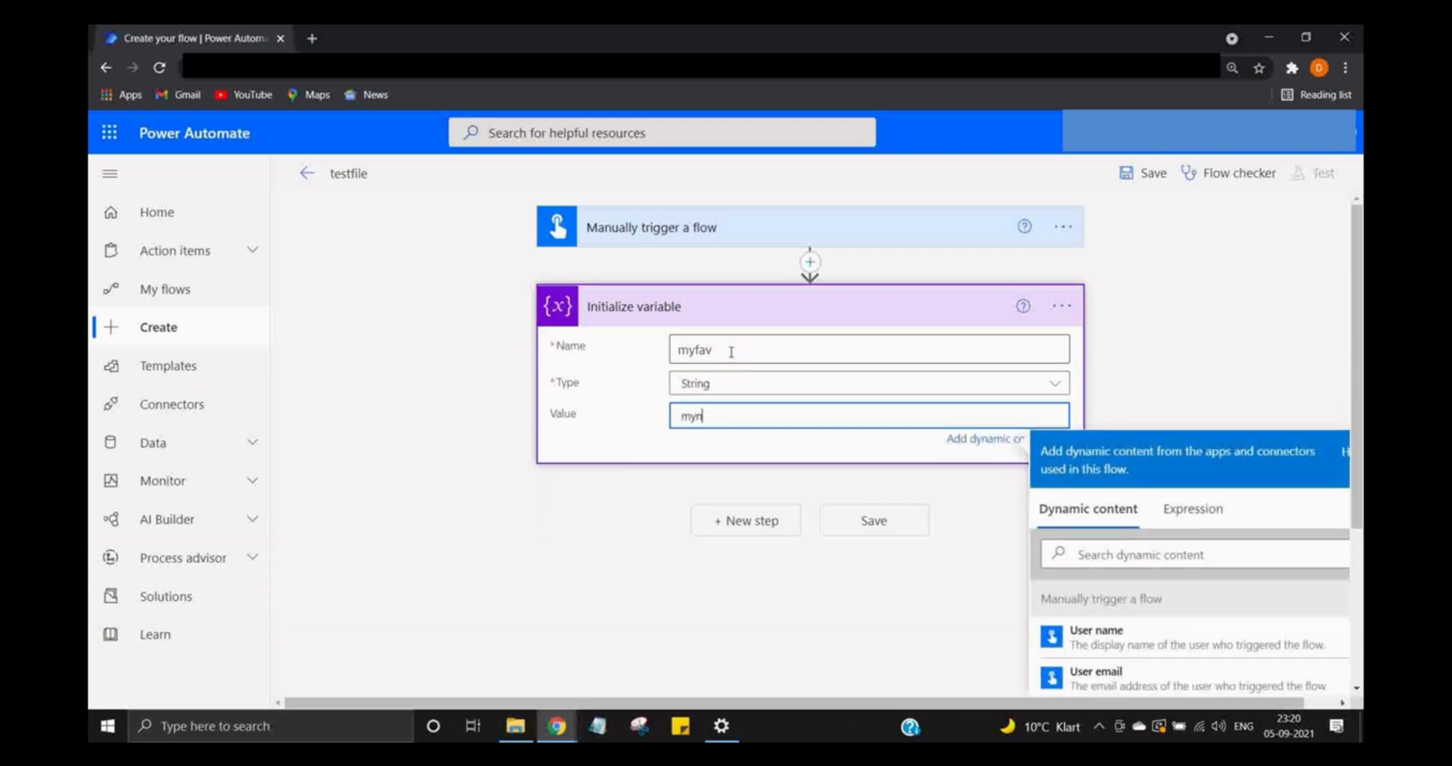
type("ame is test")
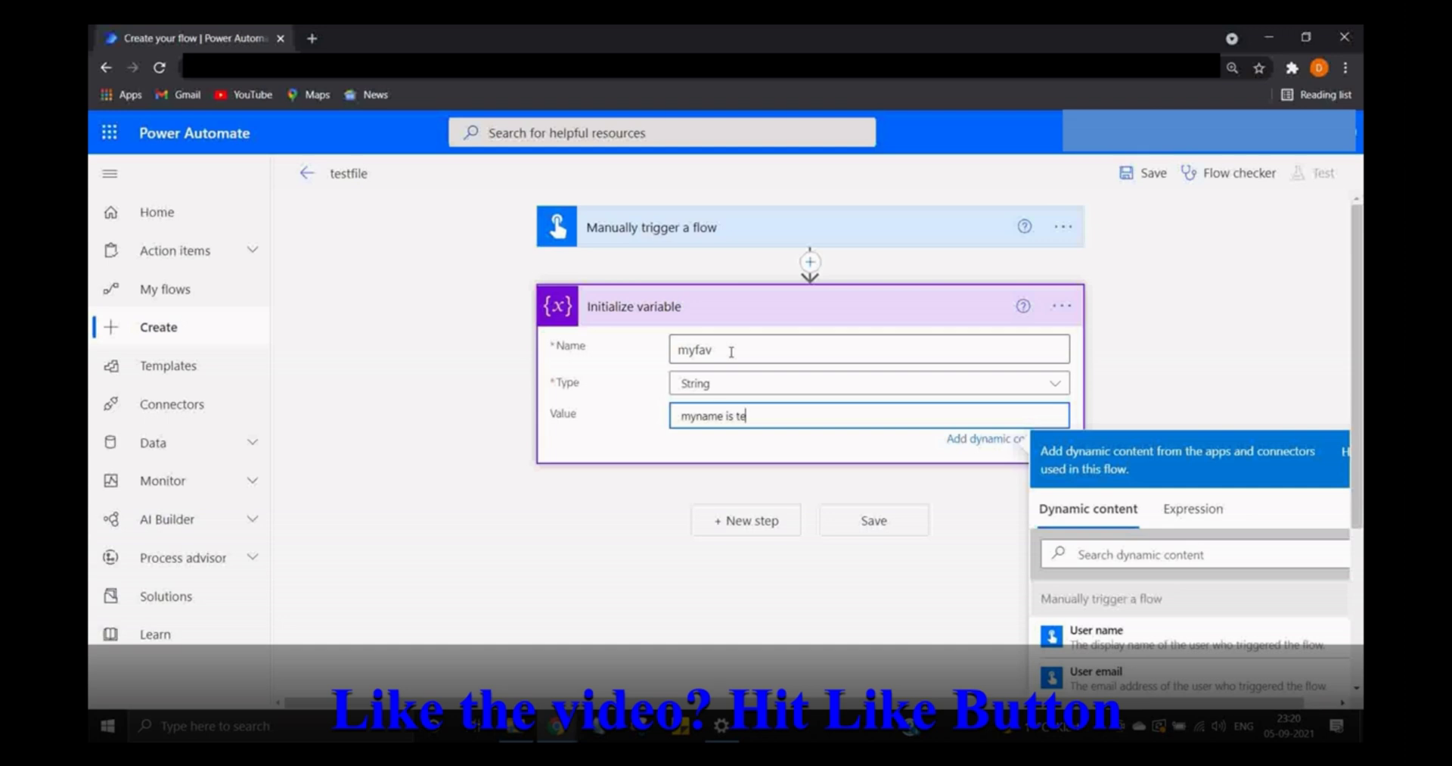
left_click(870, 519)
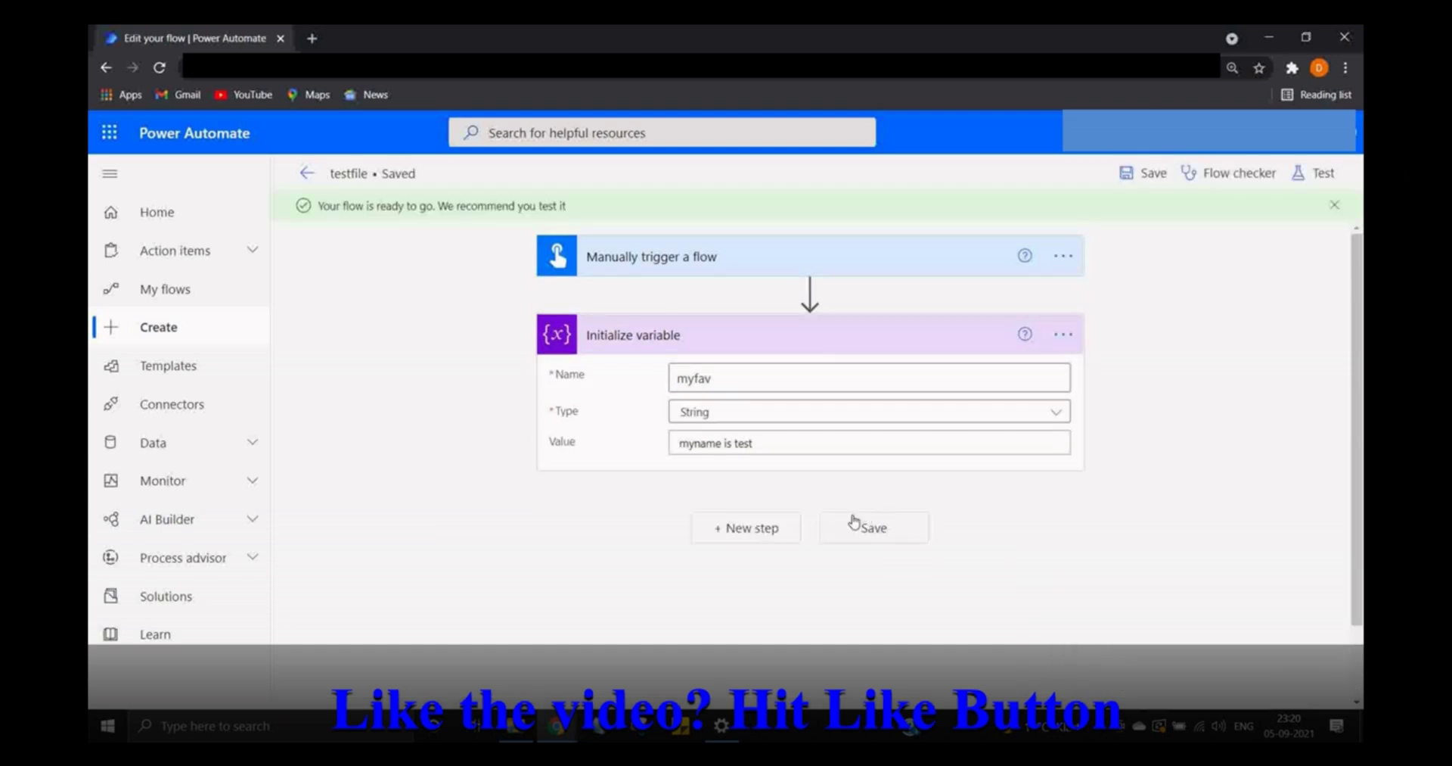
- Add a File System 'Create file' action after the Initialize variable step
left_click(769, 525)
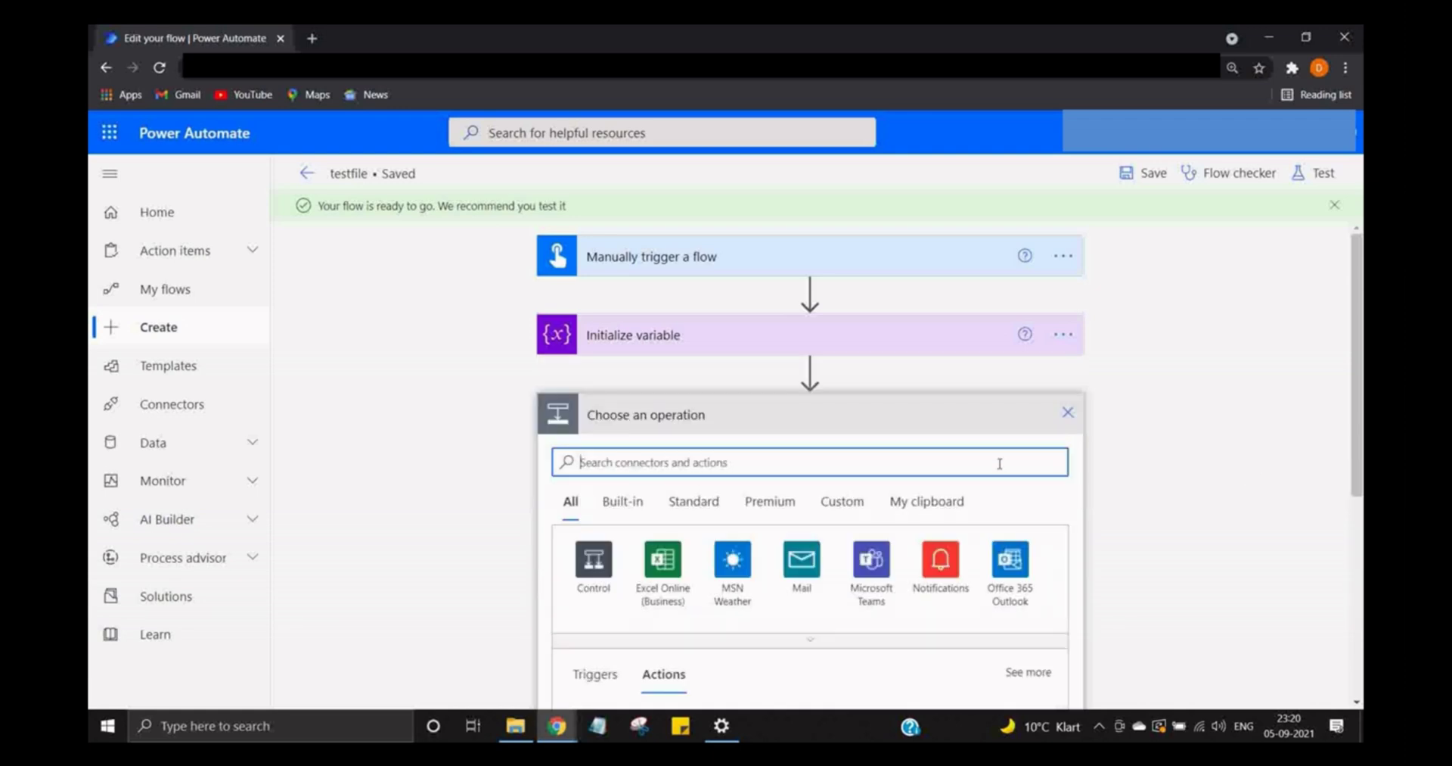
type("tile system")
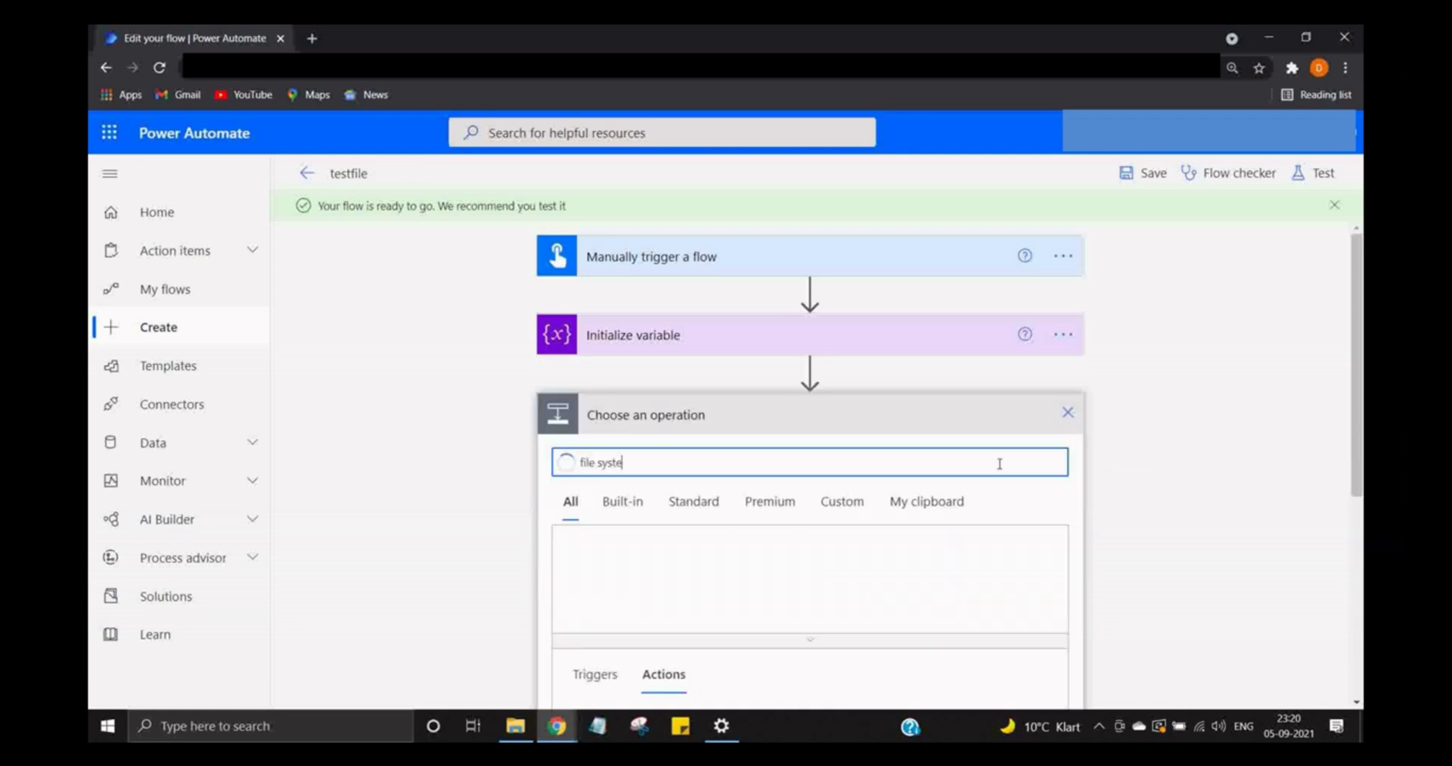
scroll(1206, 532, "down", 3)
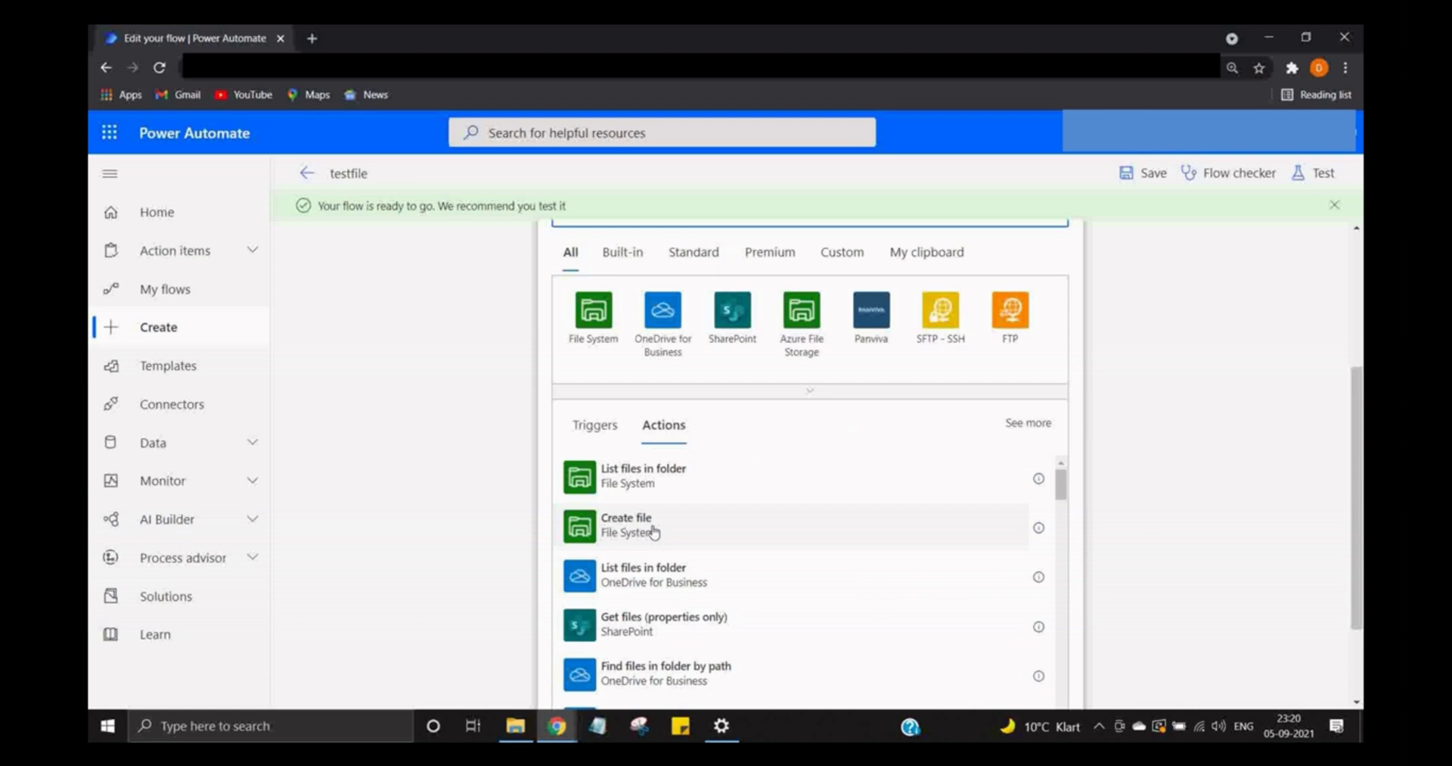
left_click(653, 529)
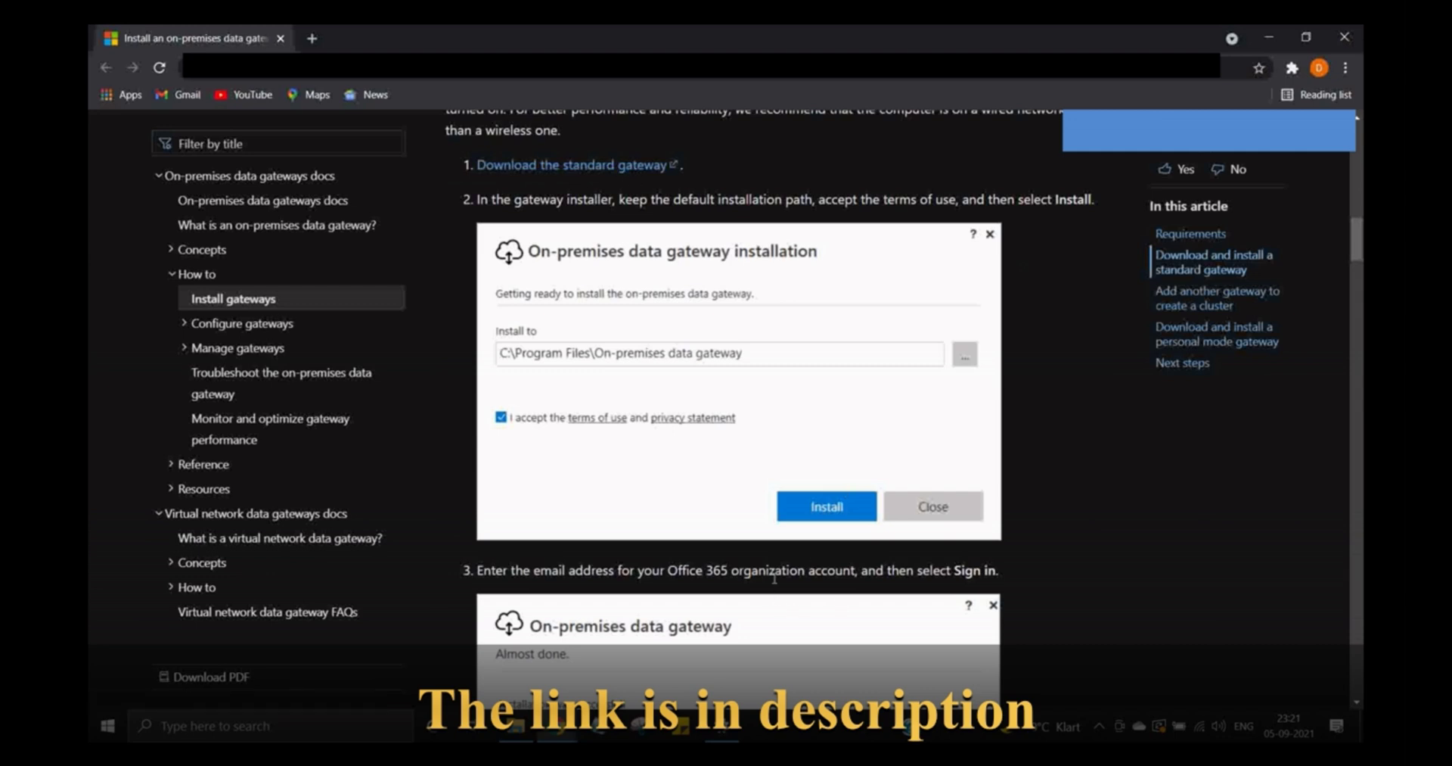
- Download the standard on-premises data gateway, cancel the duplicate download, and accept the installer terms
right_click(655, 168)
left_click(665, 178)
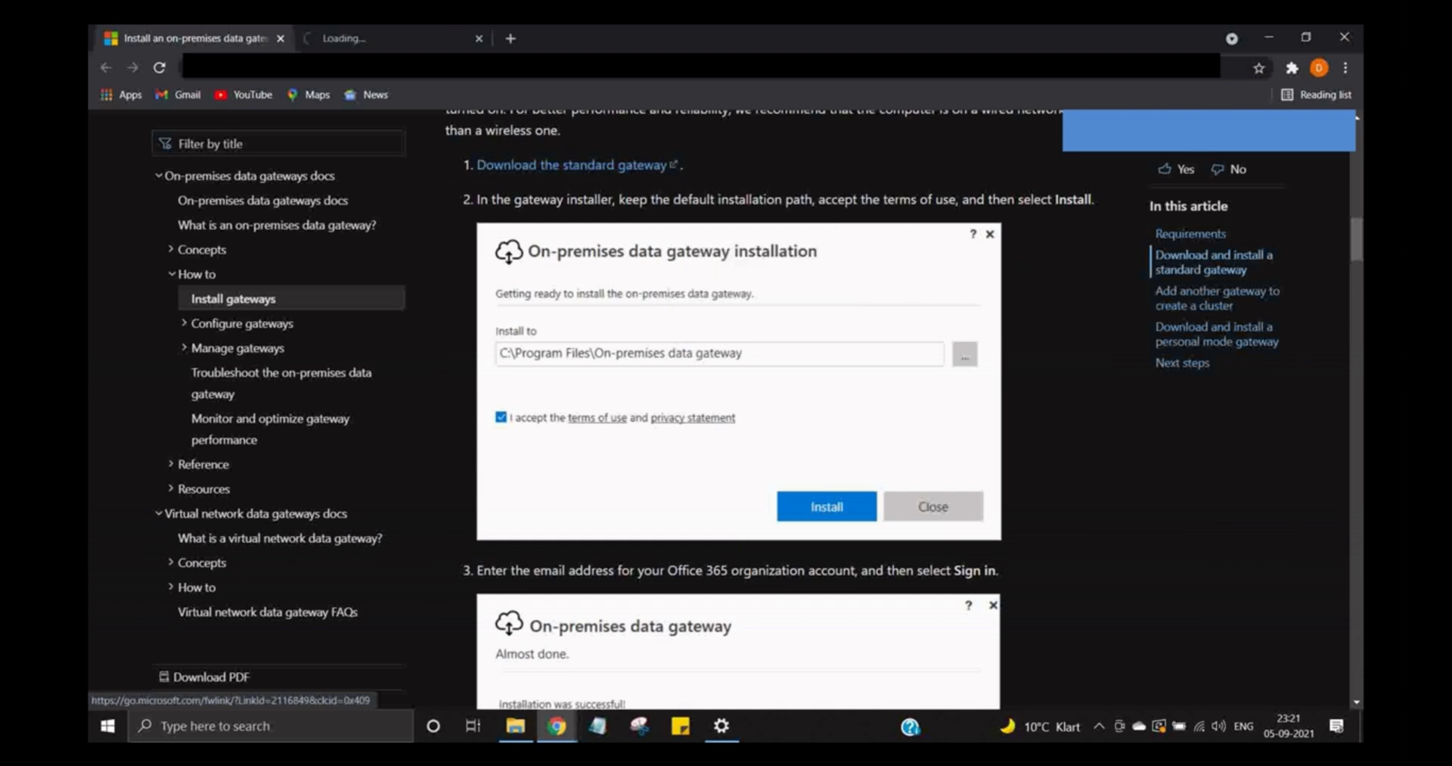
left_click(264, 685)
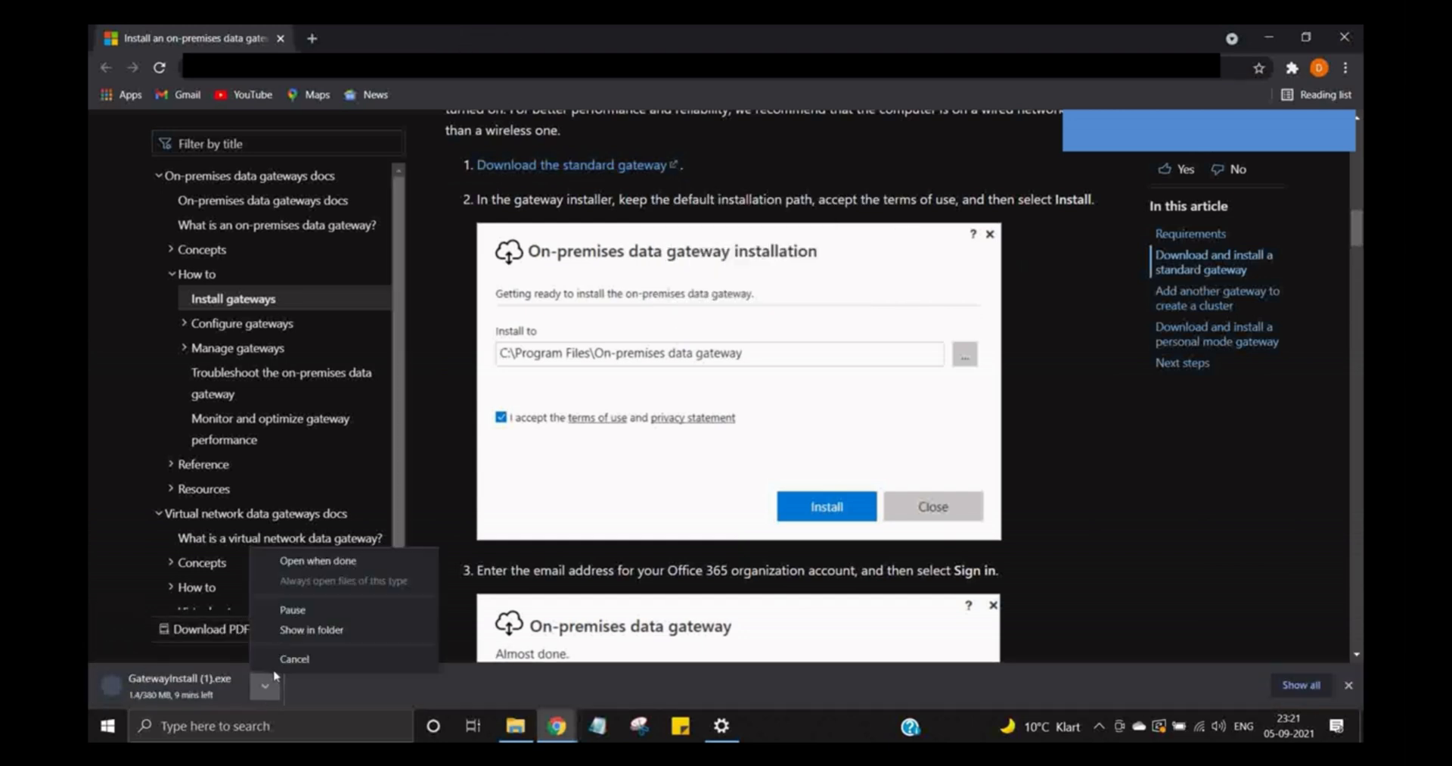
left_click(294, 660)
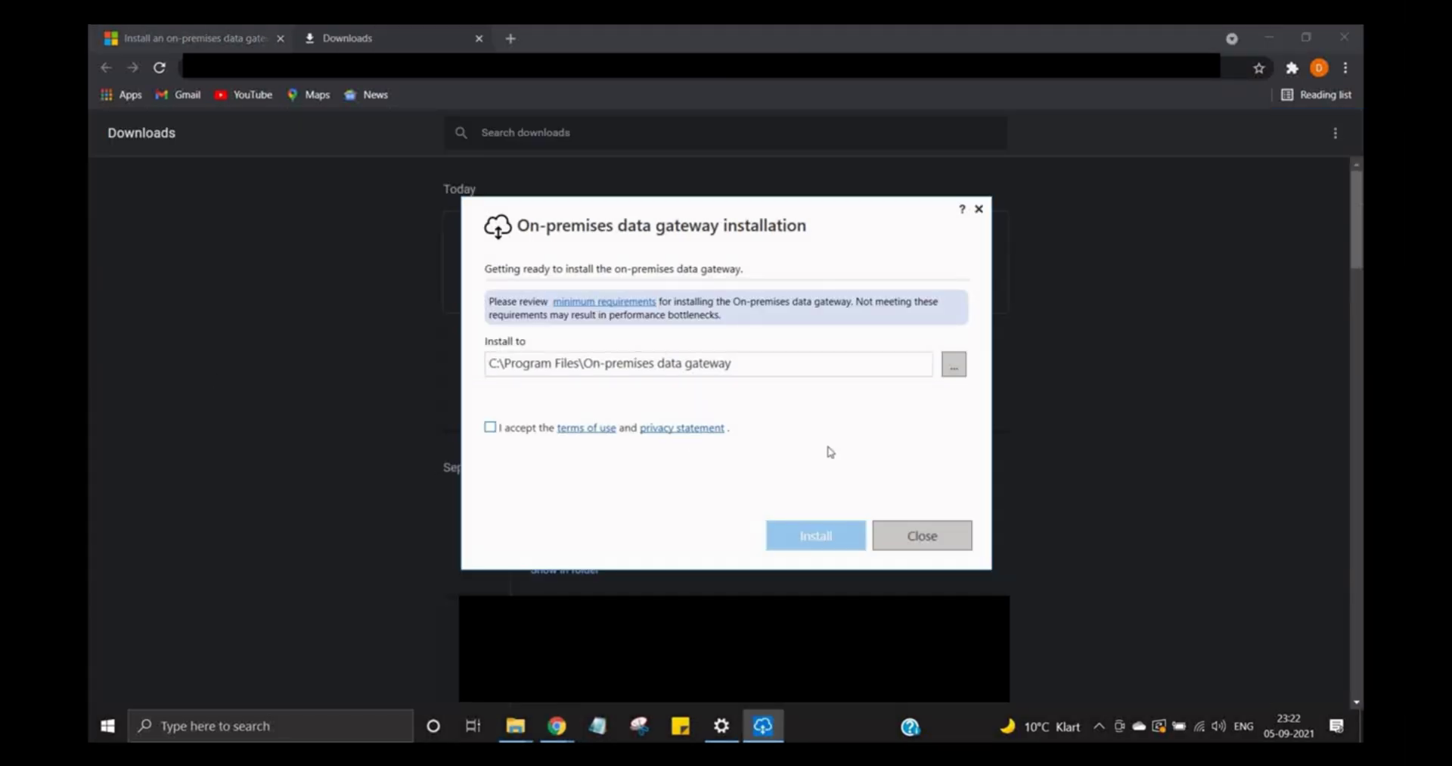
left_click(490, 427)
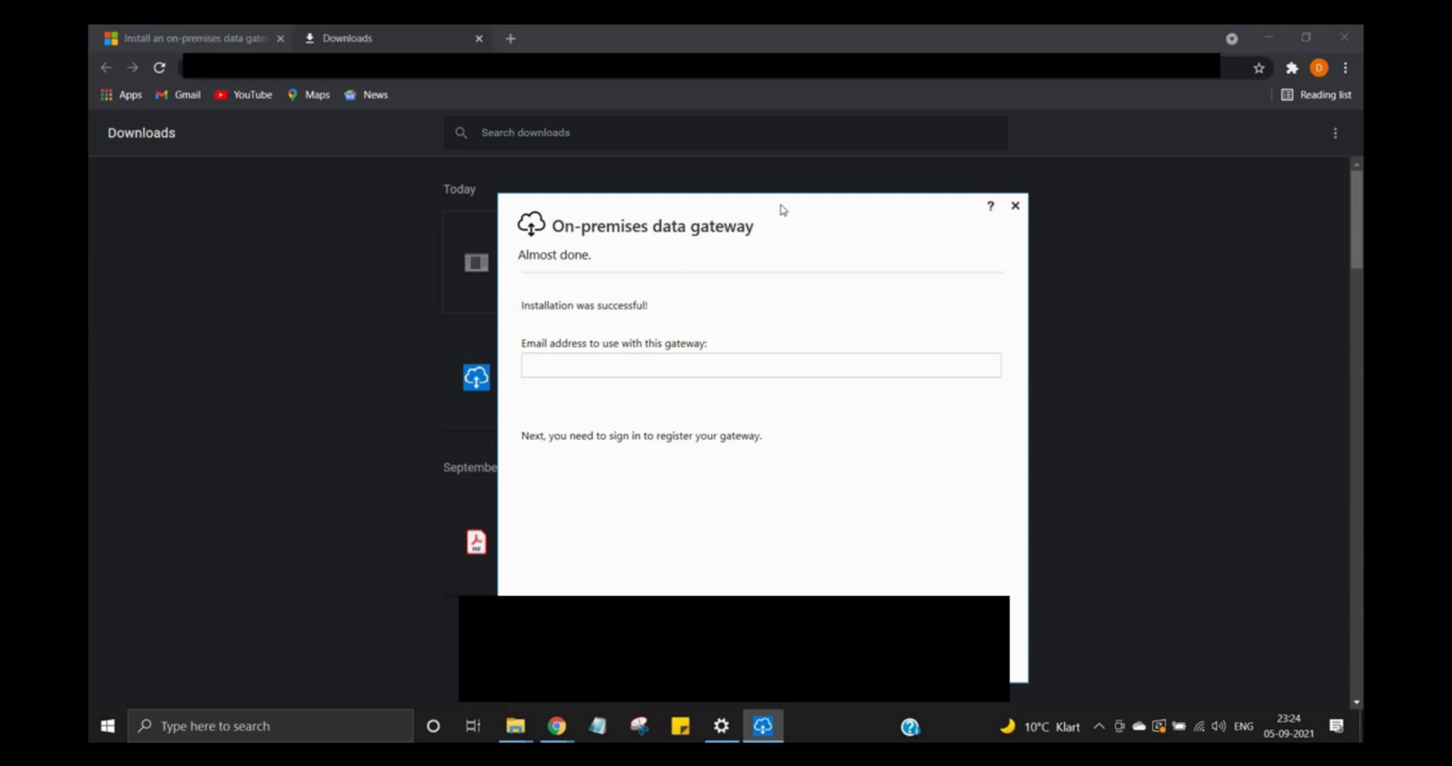
- Sign in to the on-premises data gateway with the account e-mail
left_click_drag(782, 211, 746, 130)
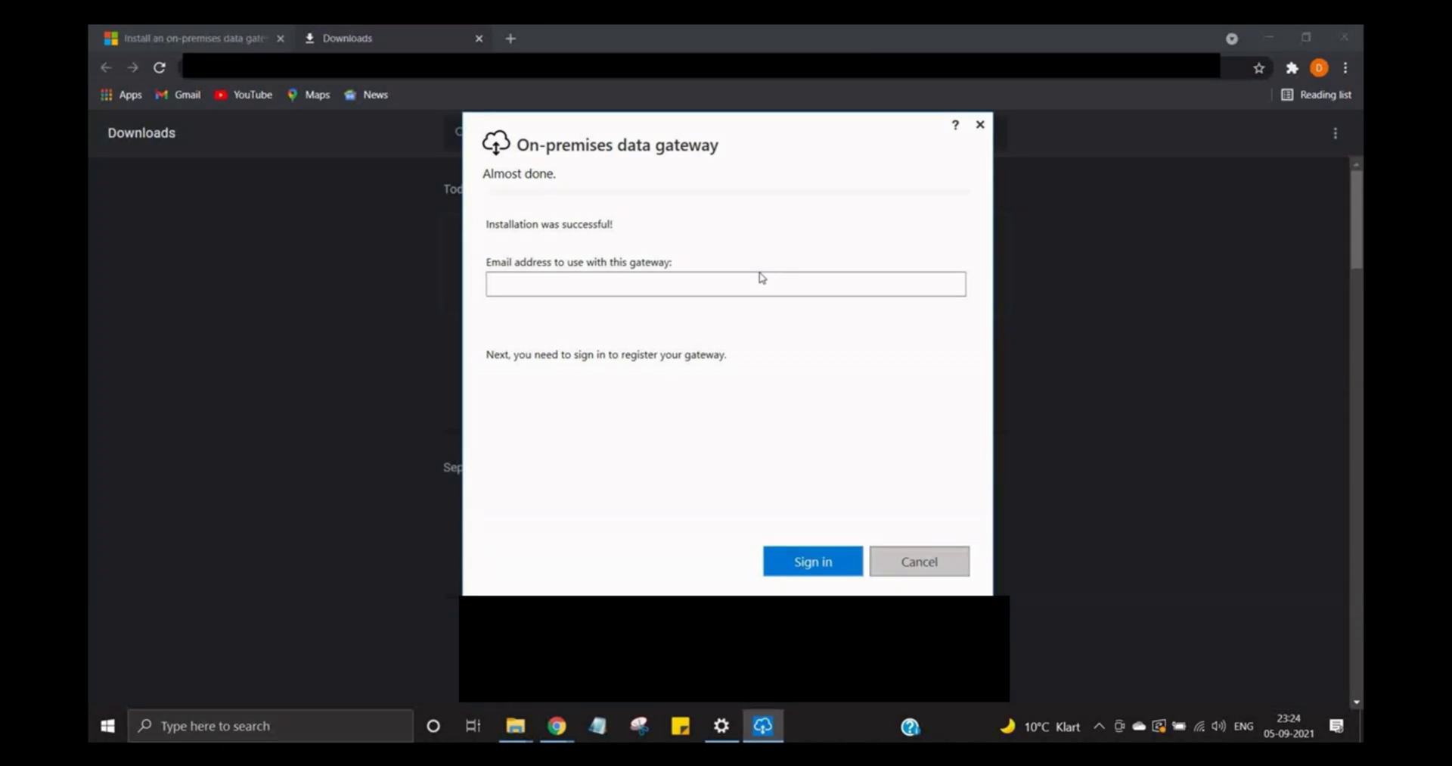
left_click(627, 289)
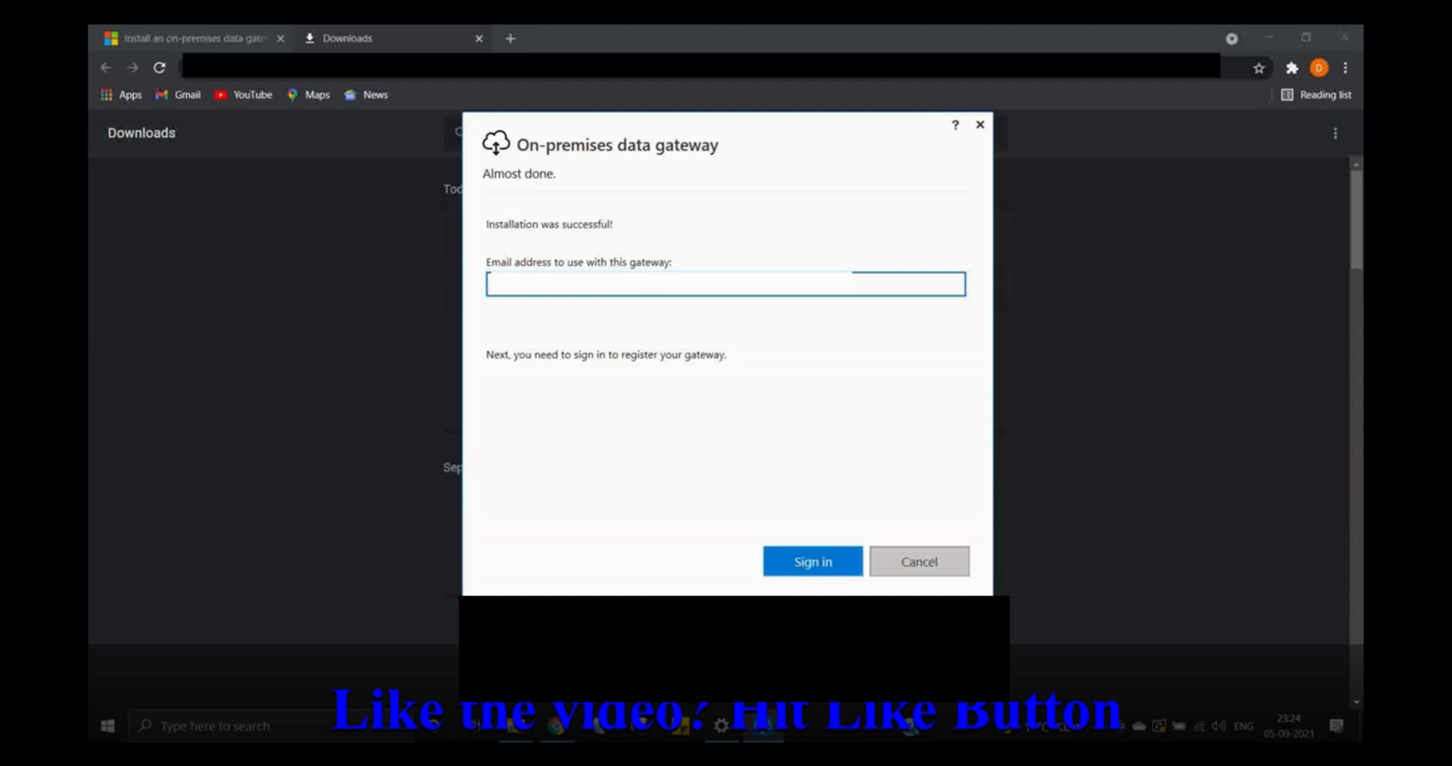
left_click(835, 566)
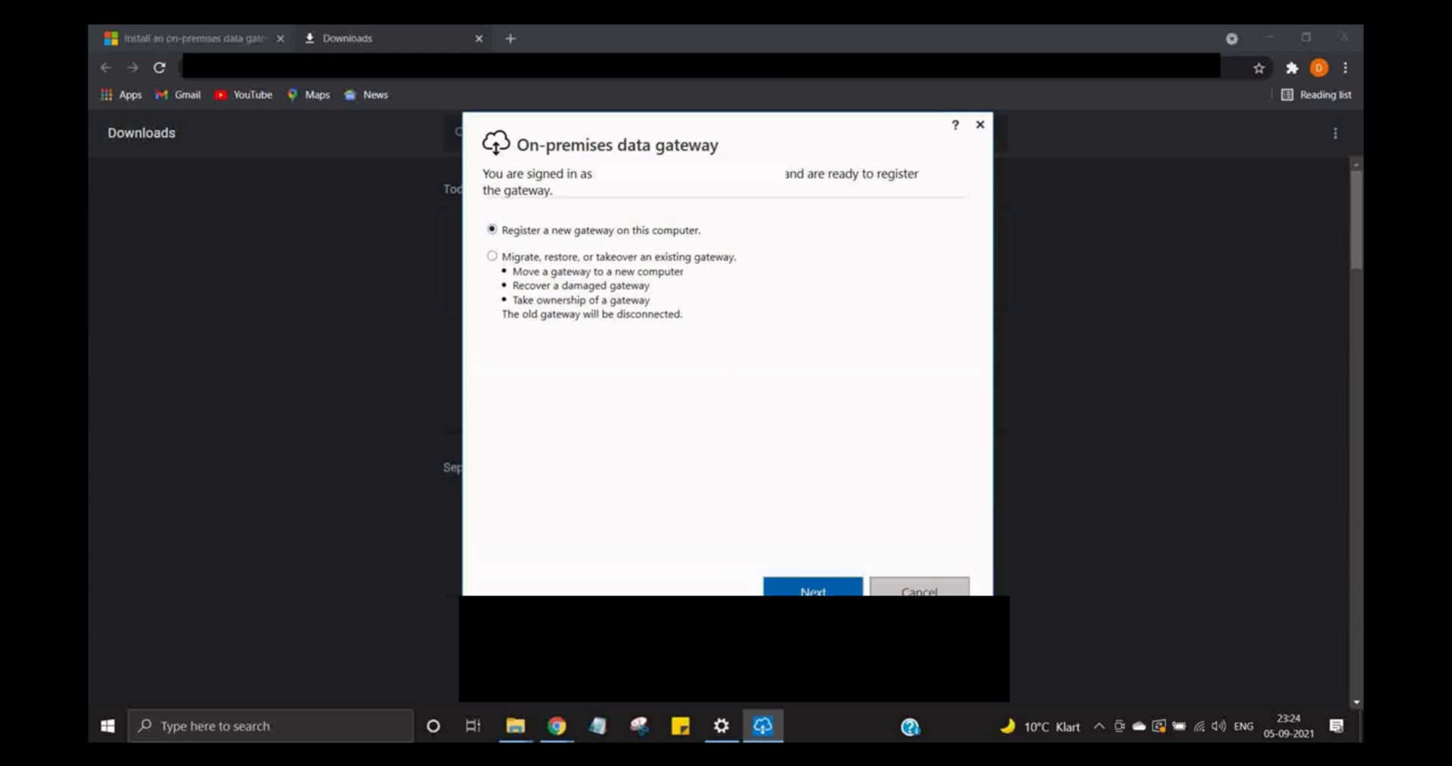
- Register a new gateway named 'myfirstconnection' with a confirmed recovery key and configure it
left_click(813, 587)
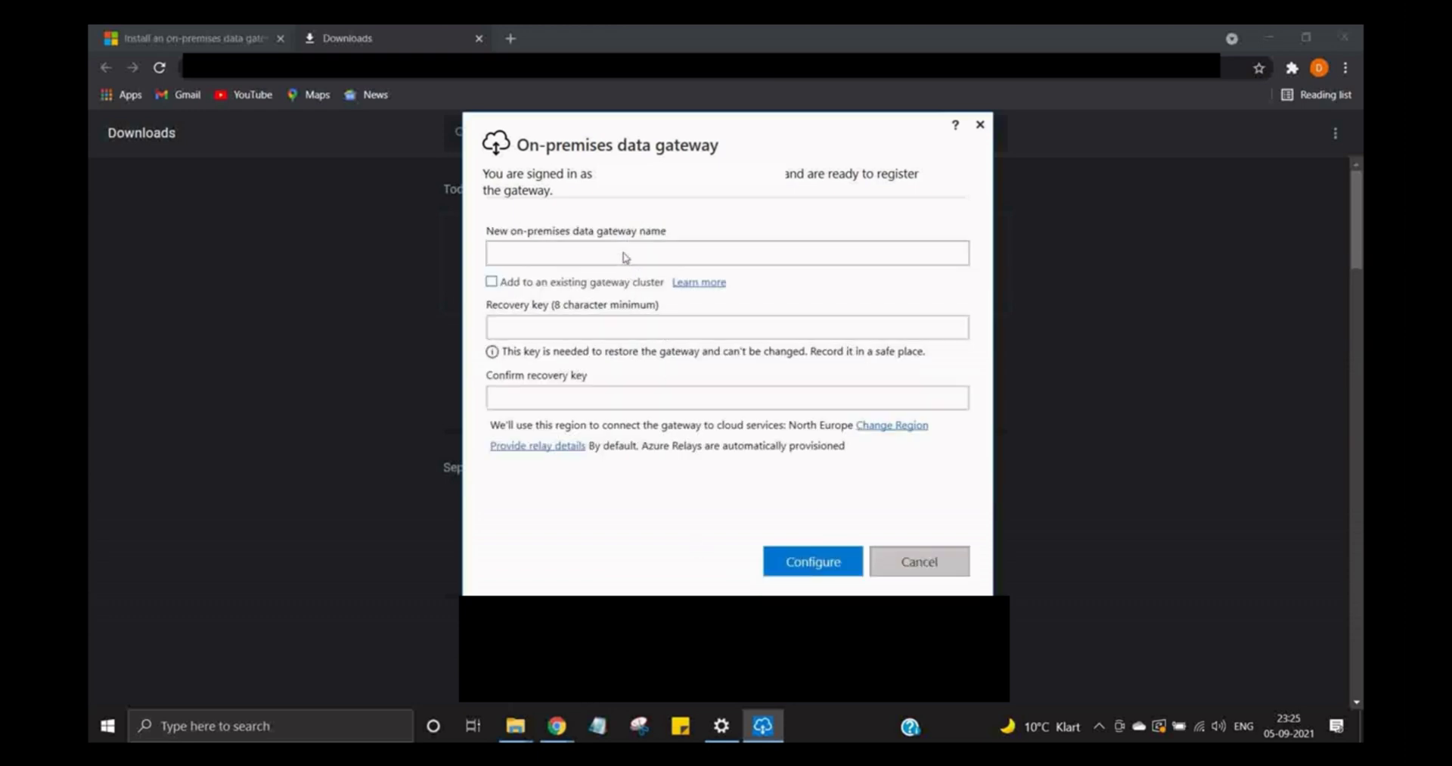
left_click(621, 259)
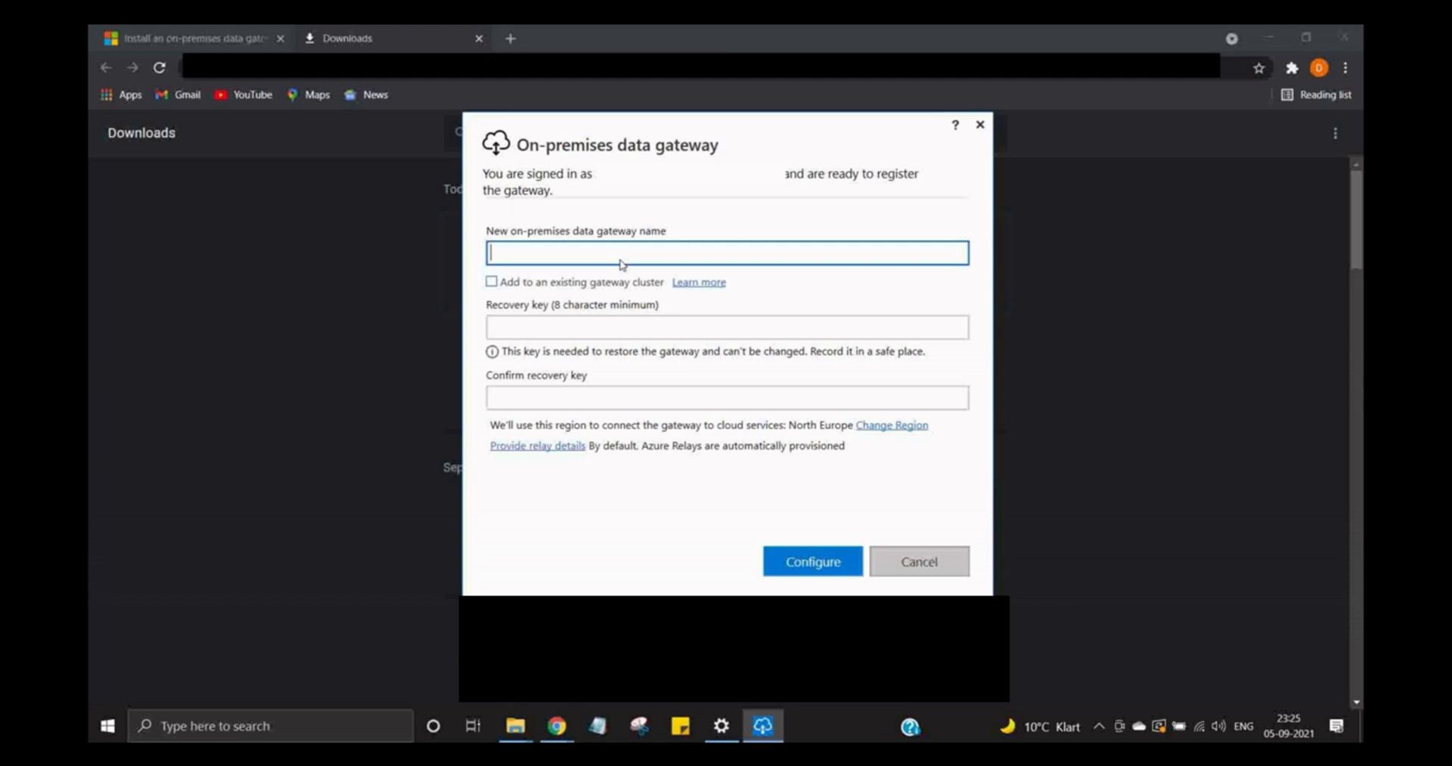
type("myfirstconnection")
key("Tab")
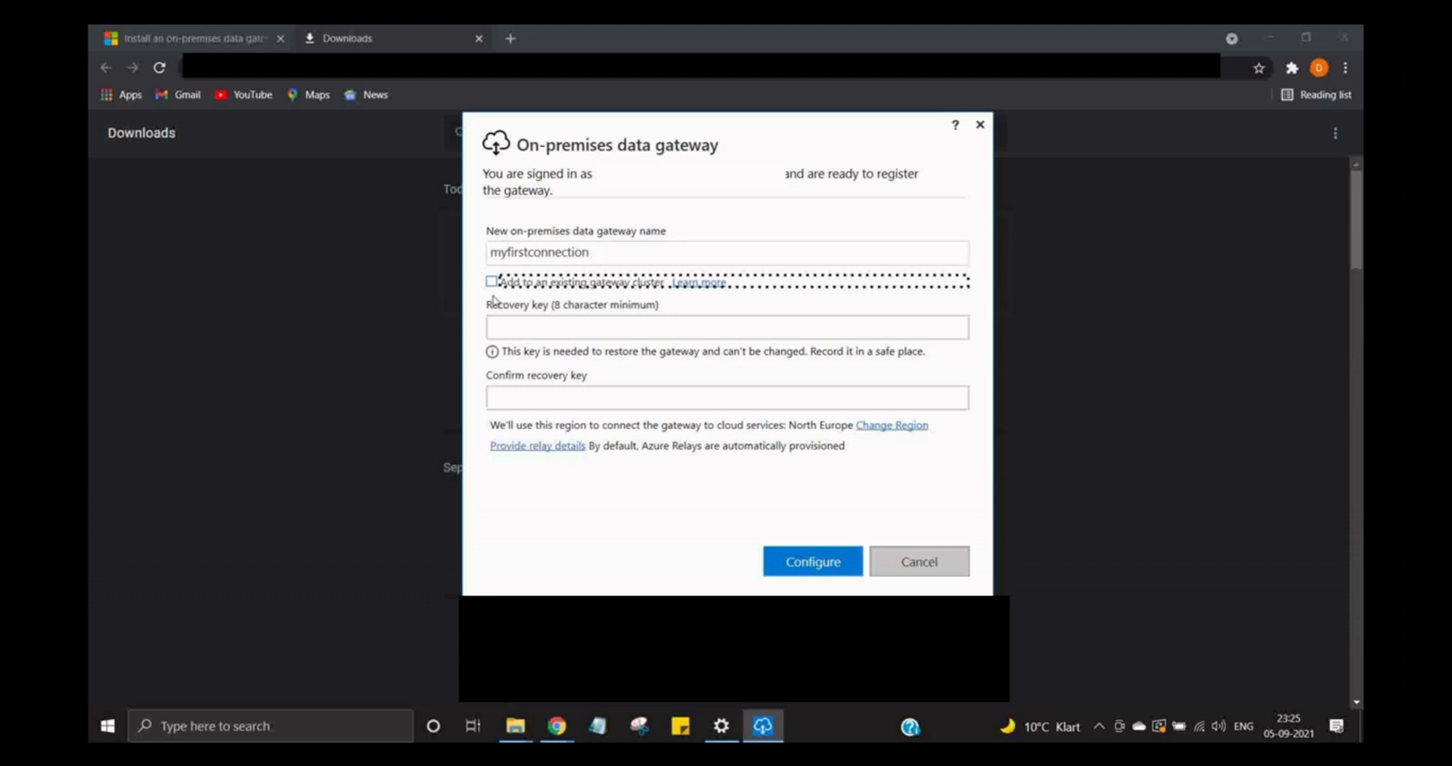
left_click(534, 330)
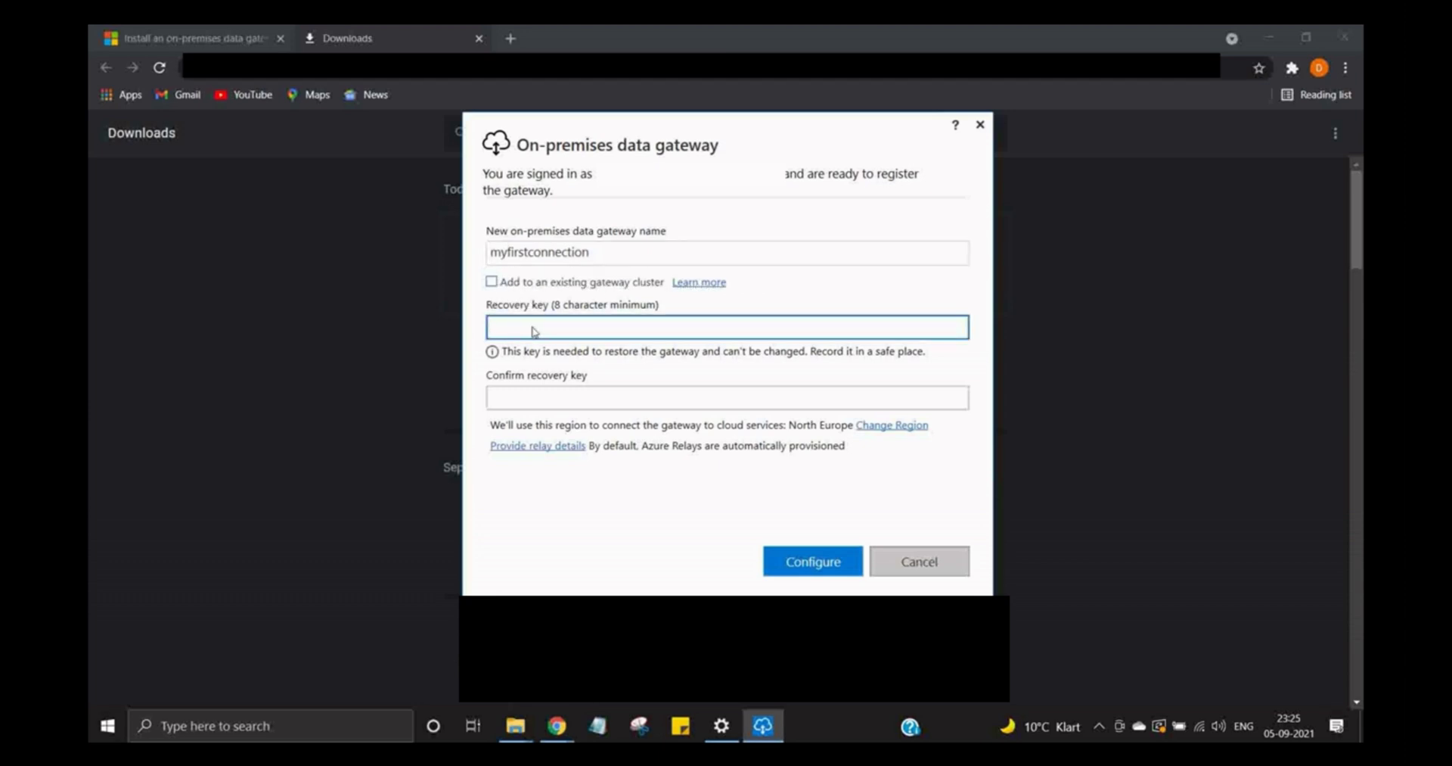
type("•••••••••")
key("Tab")
type("•••••••••")
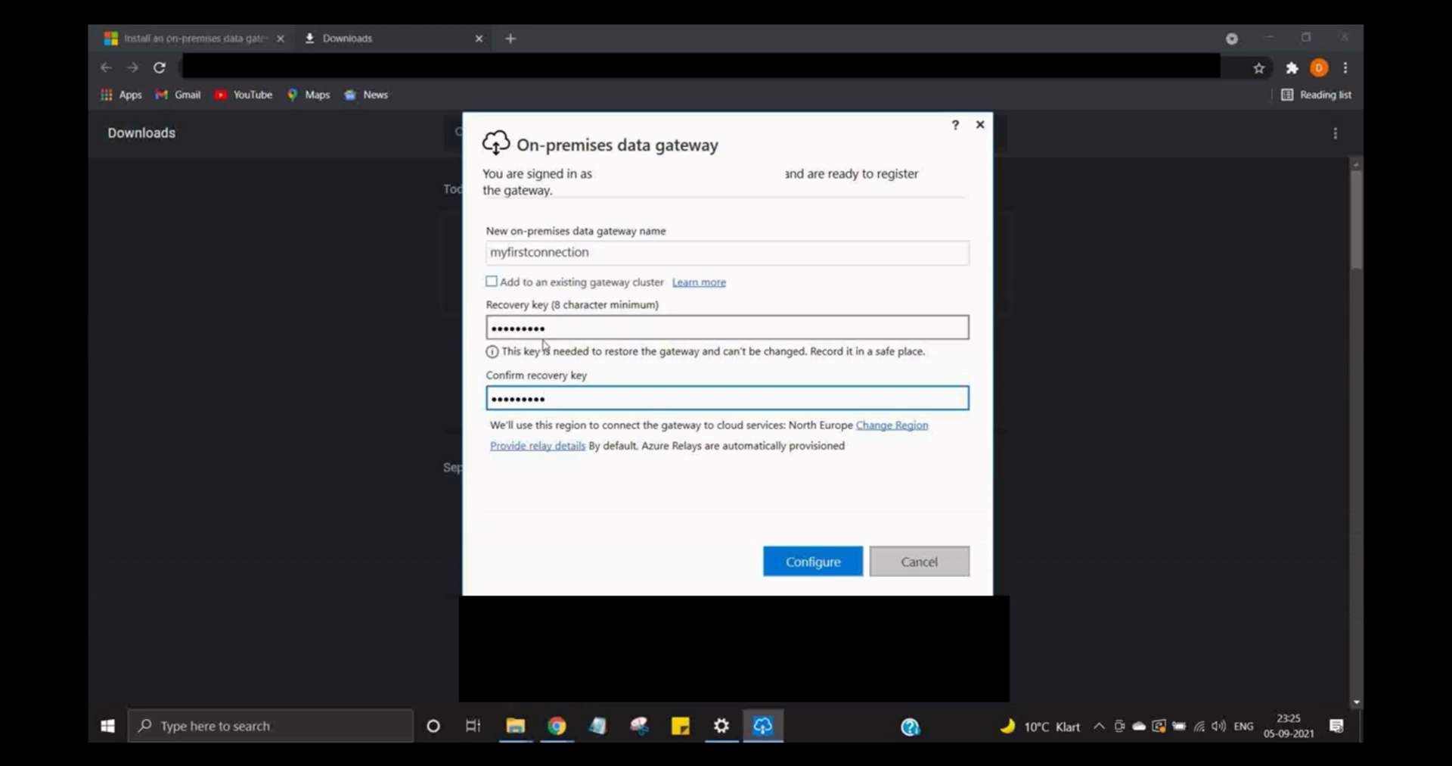
left_click(782, 548)
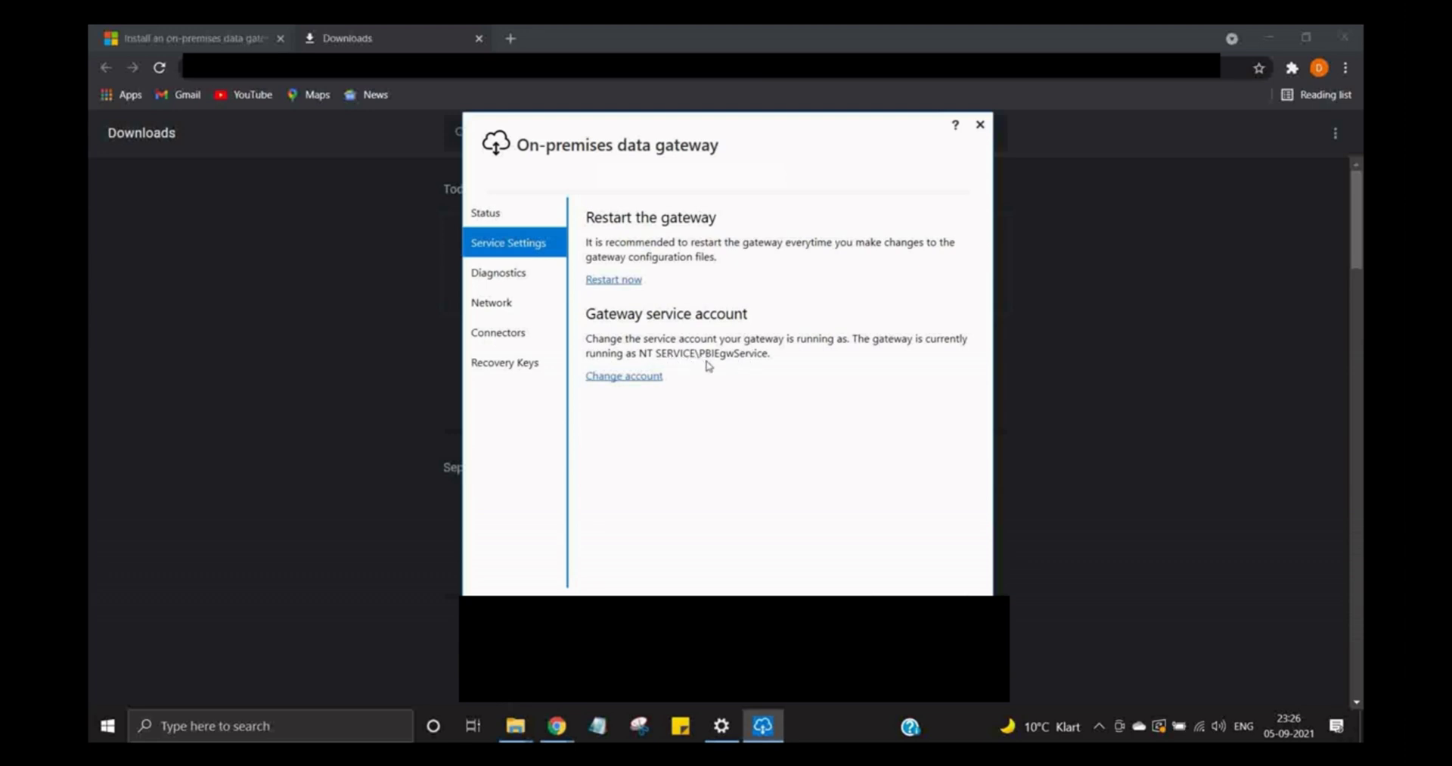
- Change the gateway service account with Apply & Restart, then sign in again
left_click(654, 379)
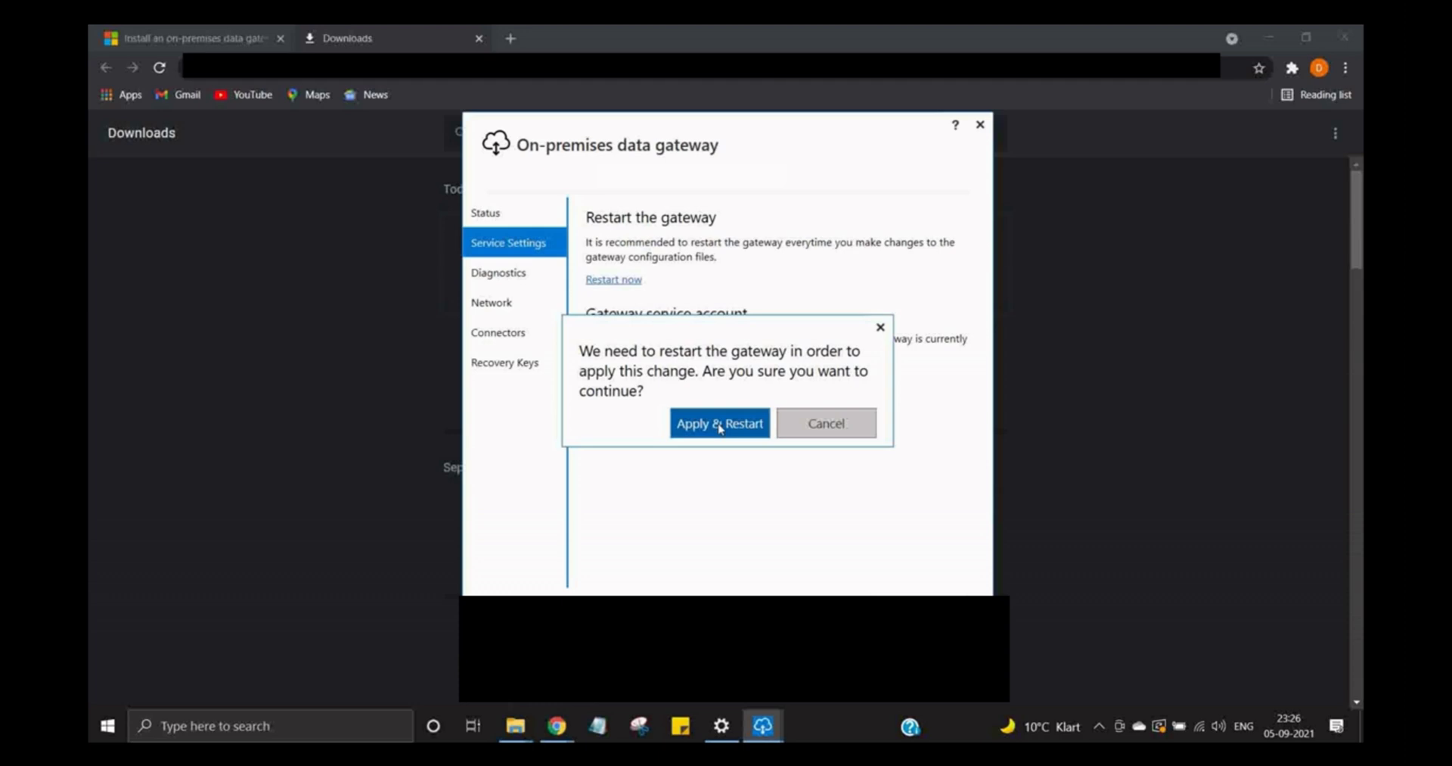
left_click(720, 425)
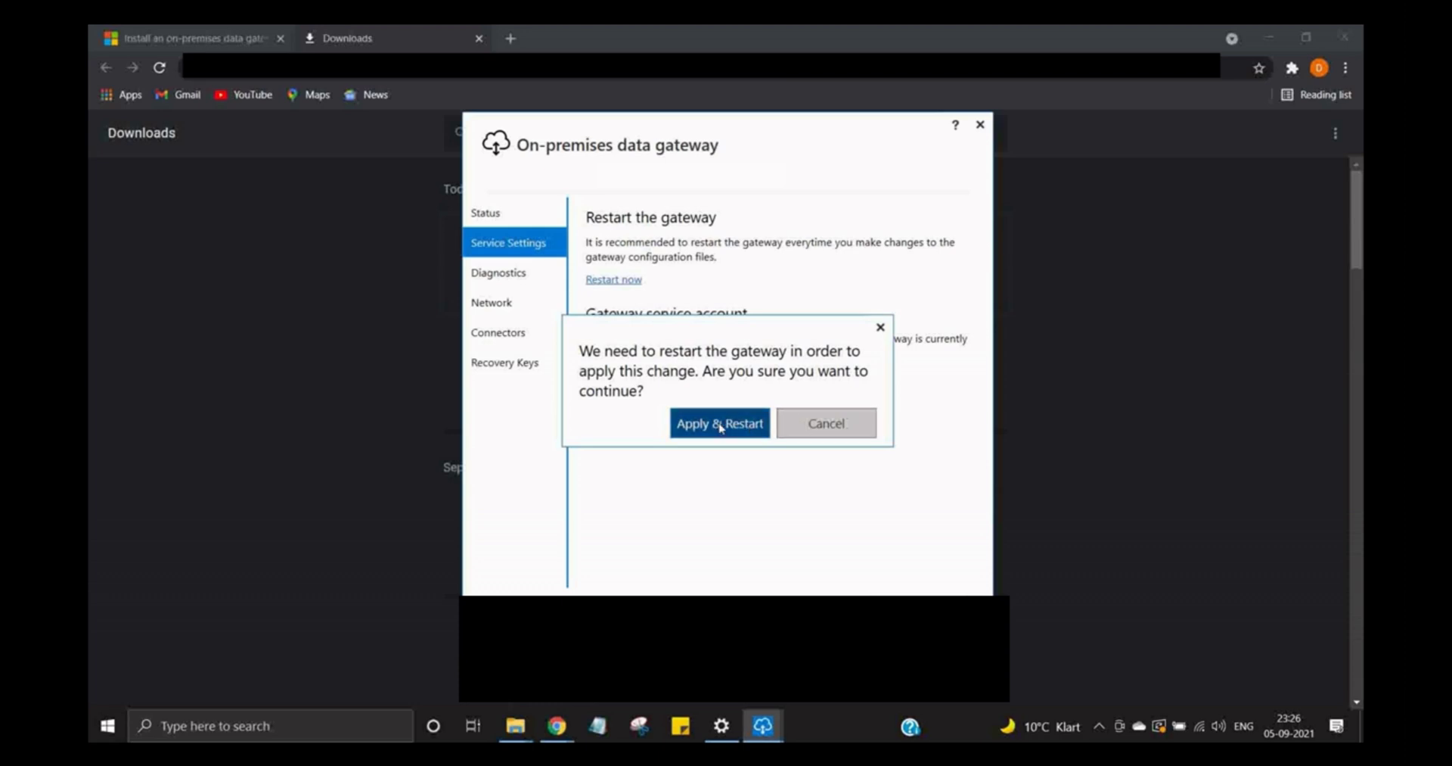
left_click(655, 275)
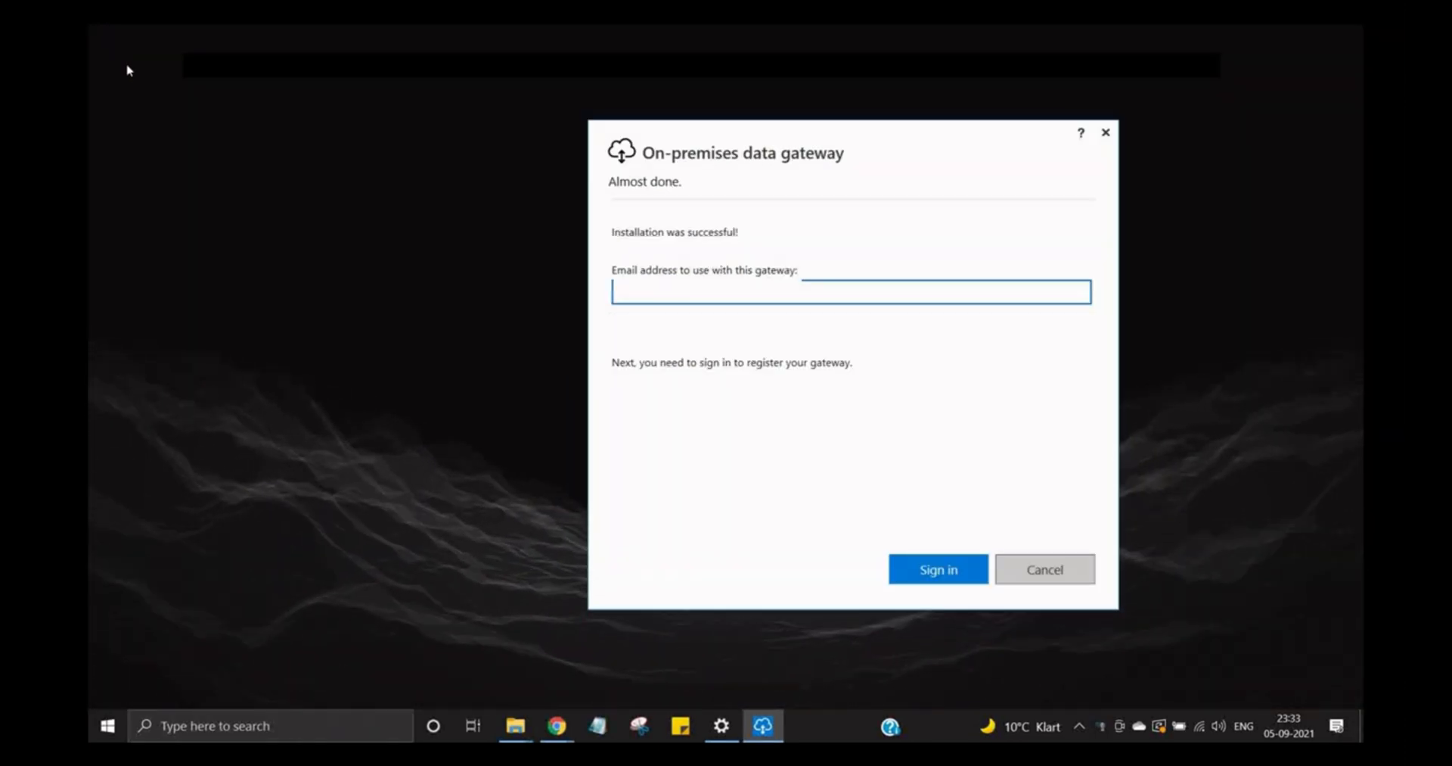
left_click(937, 573)
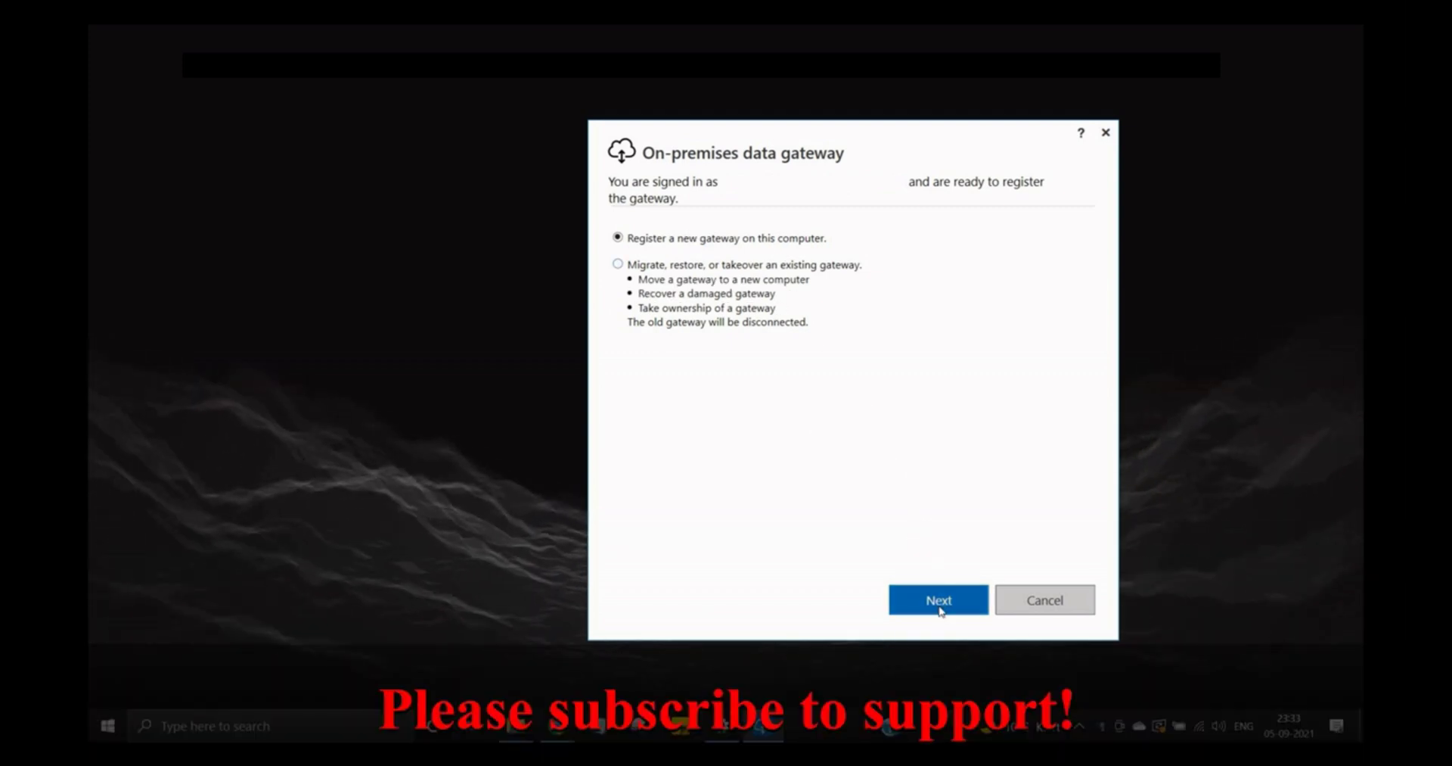
- Continue registering a new gateway, entering and confirming the recovery key, and try configuring it
left_click(938, 601)
left_click(736, 335)
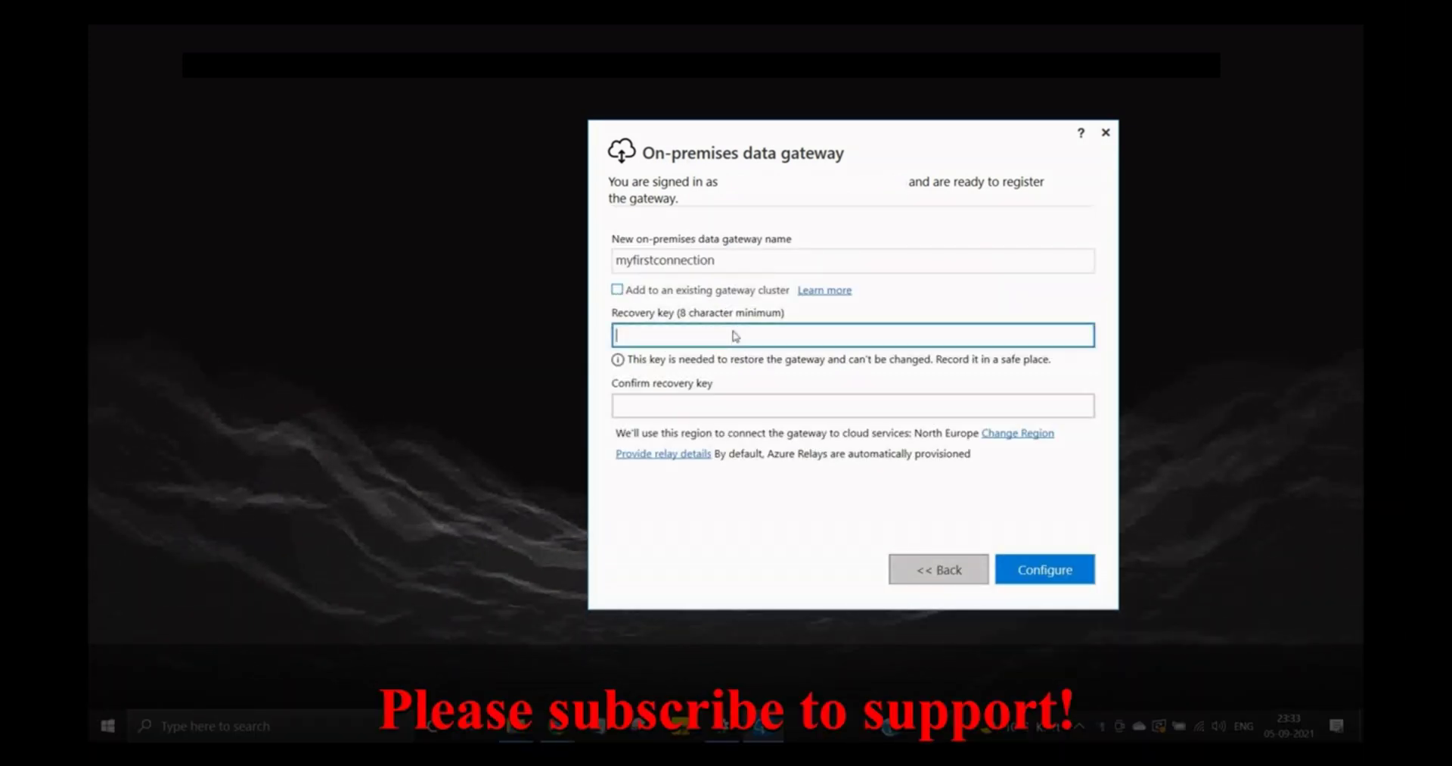
type("*********")
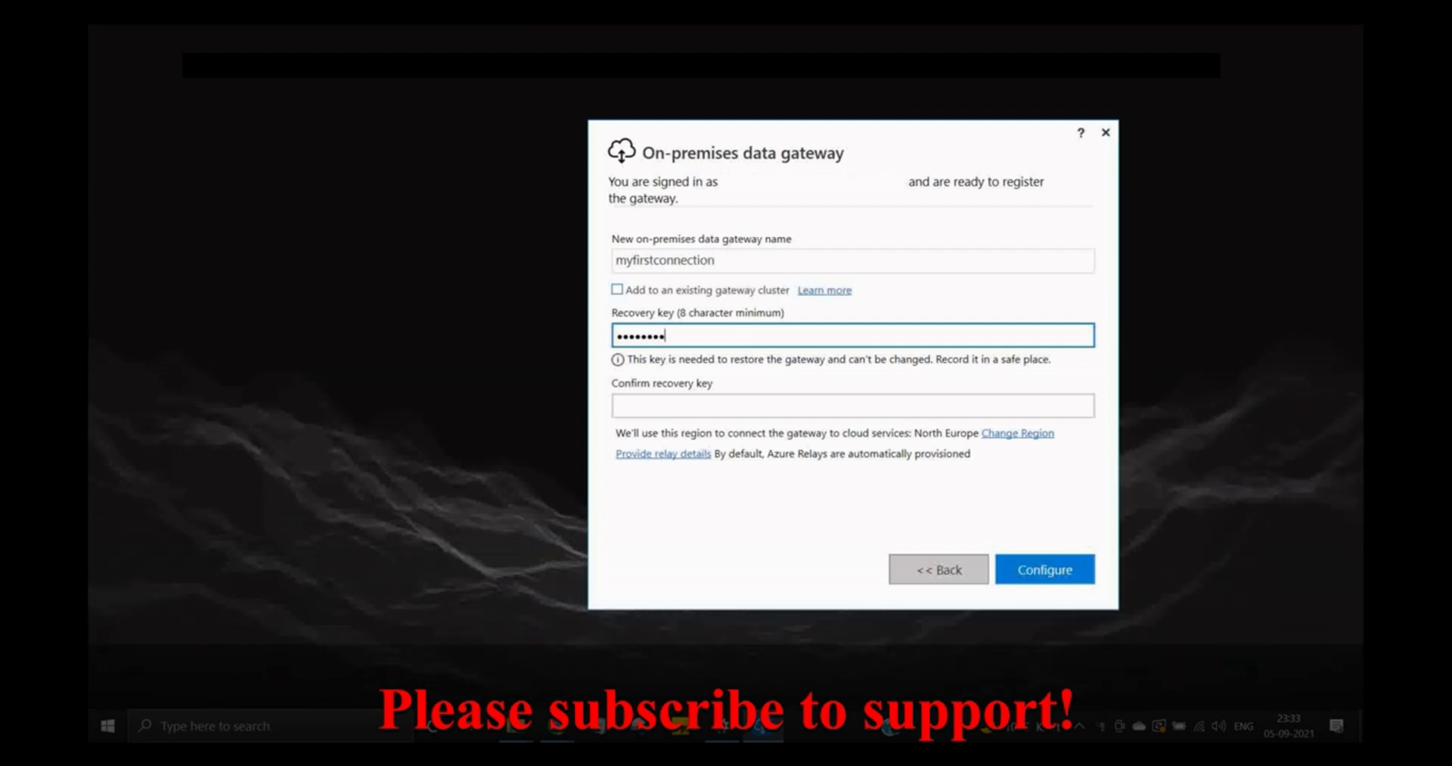
key("Tab")
type("********")
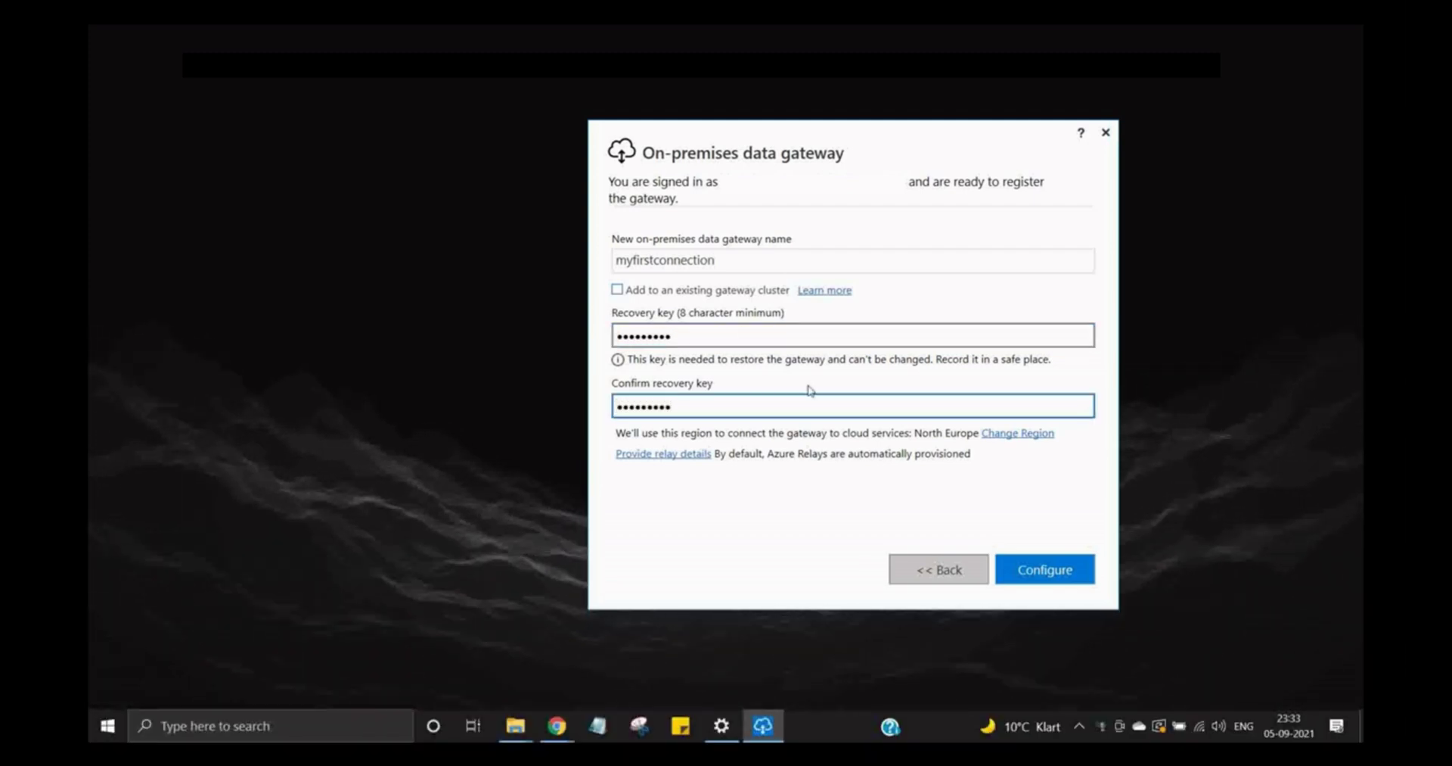
left_click(1029, 568)
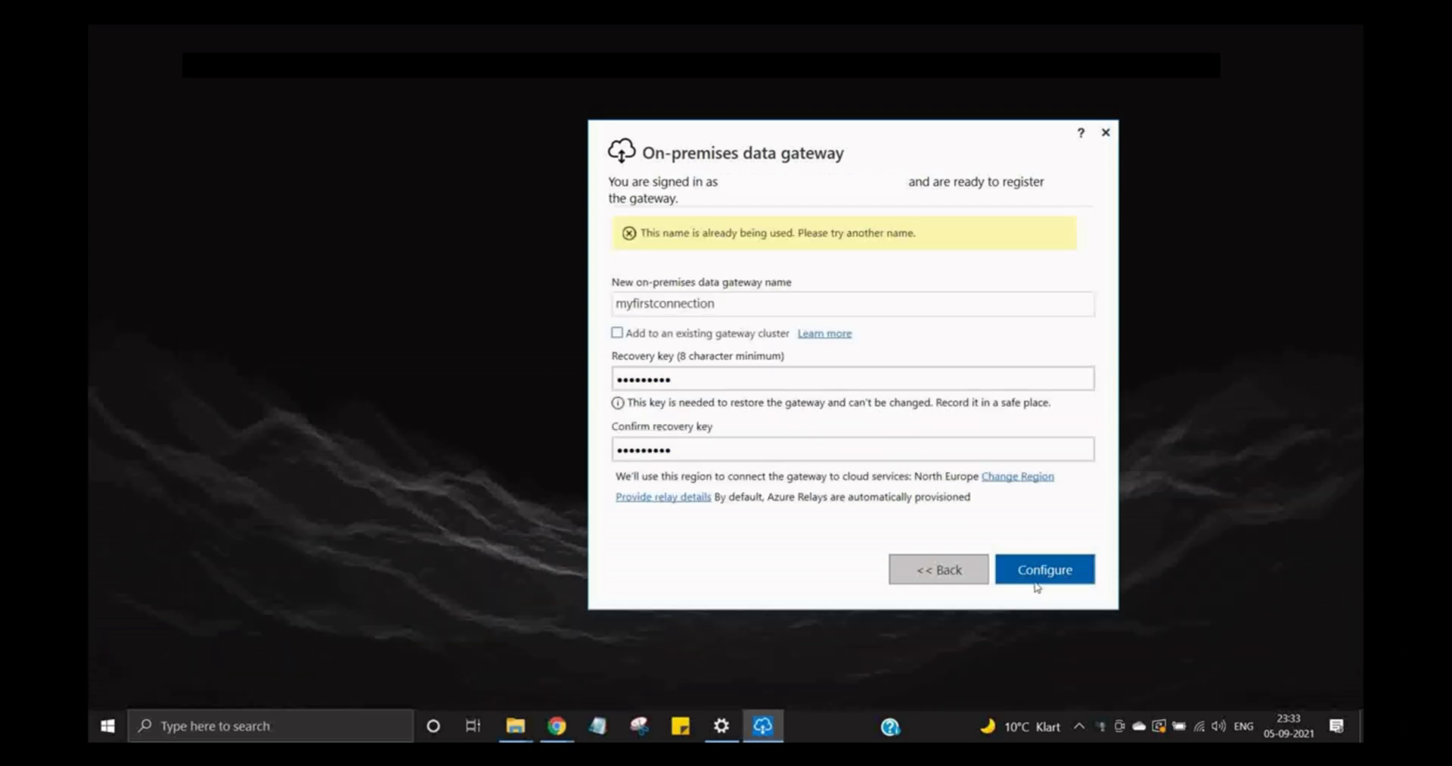
- Rename the taken gateway to 'myfirstconnection2', configure it, and open its service settings
double_click(721, 307)
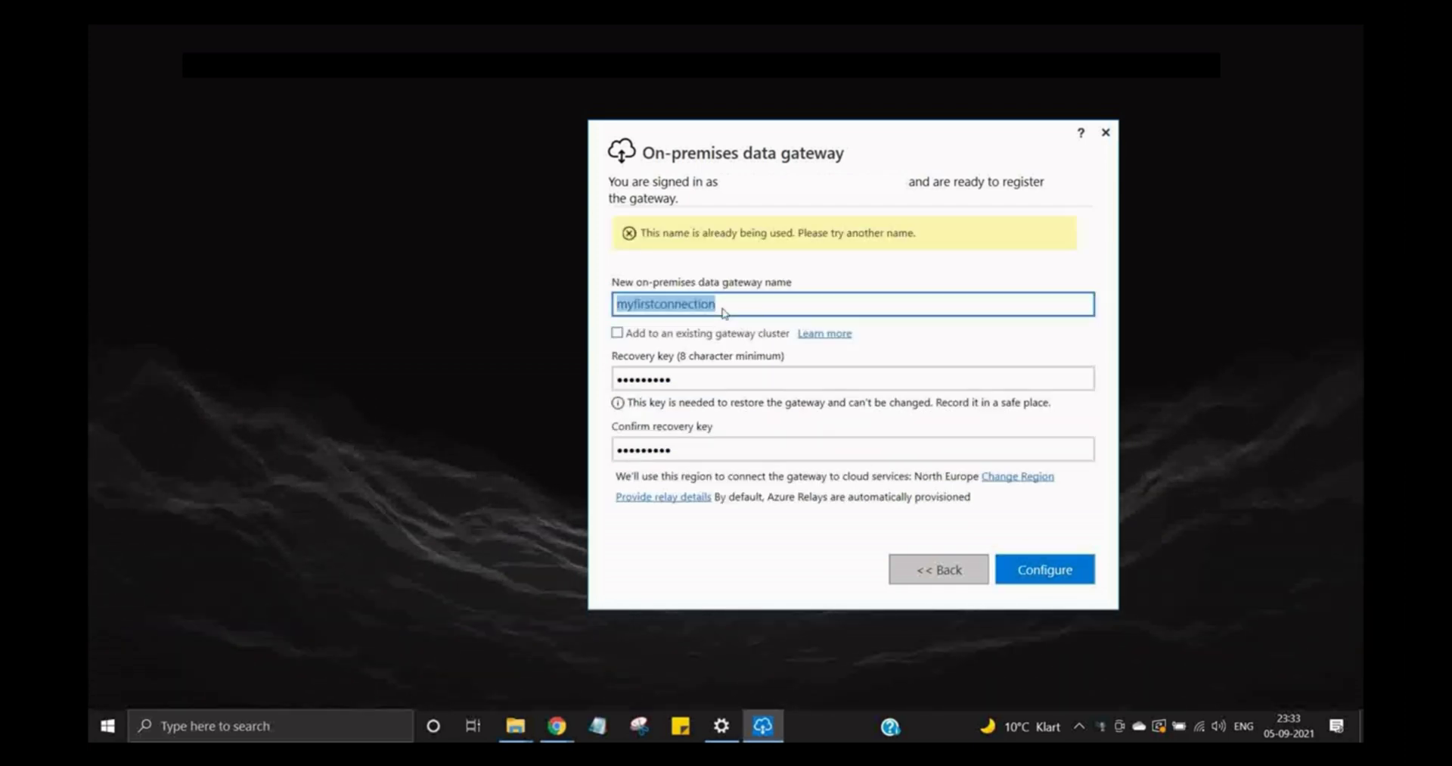
left_click(722, 306)
type("2")
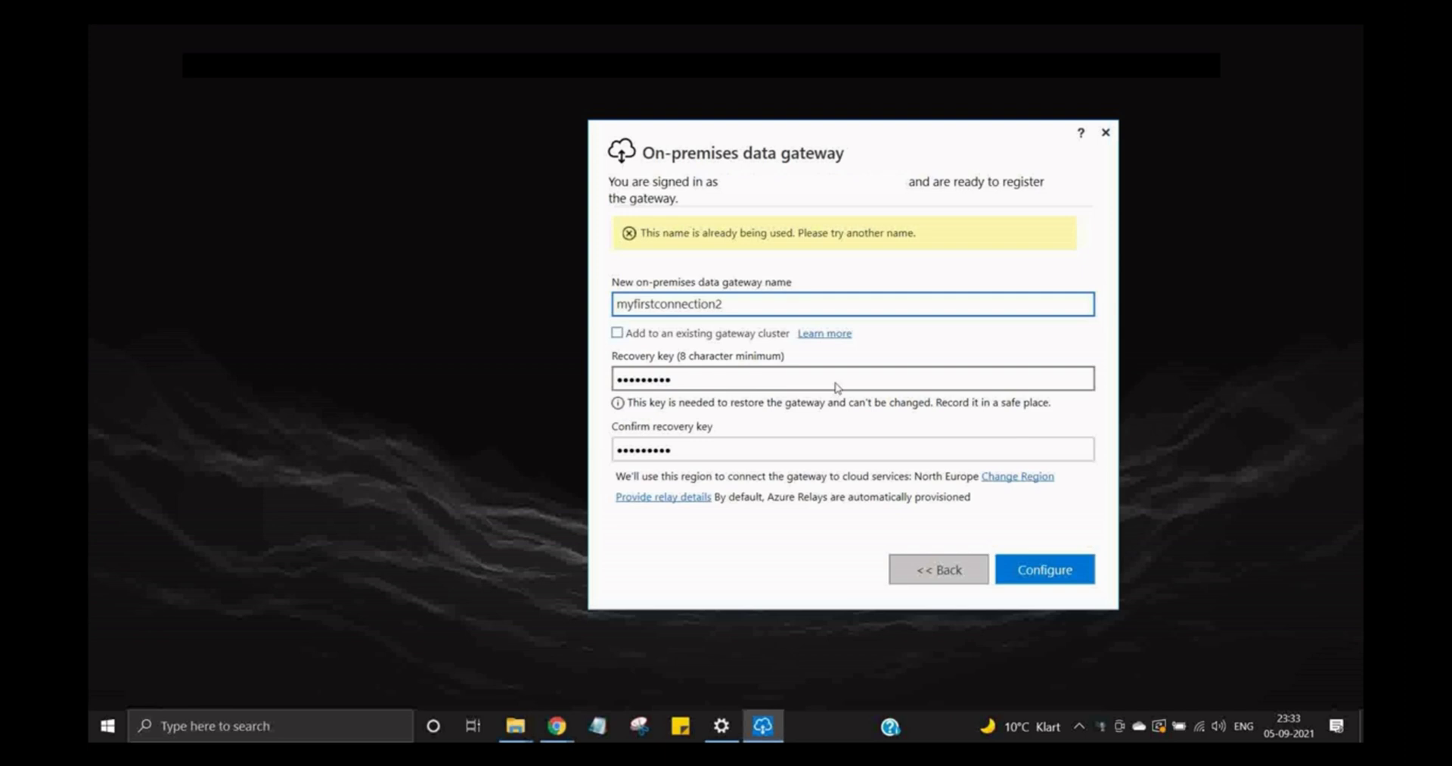
left_click(1028, 574)
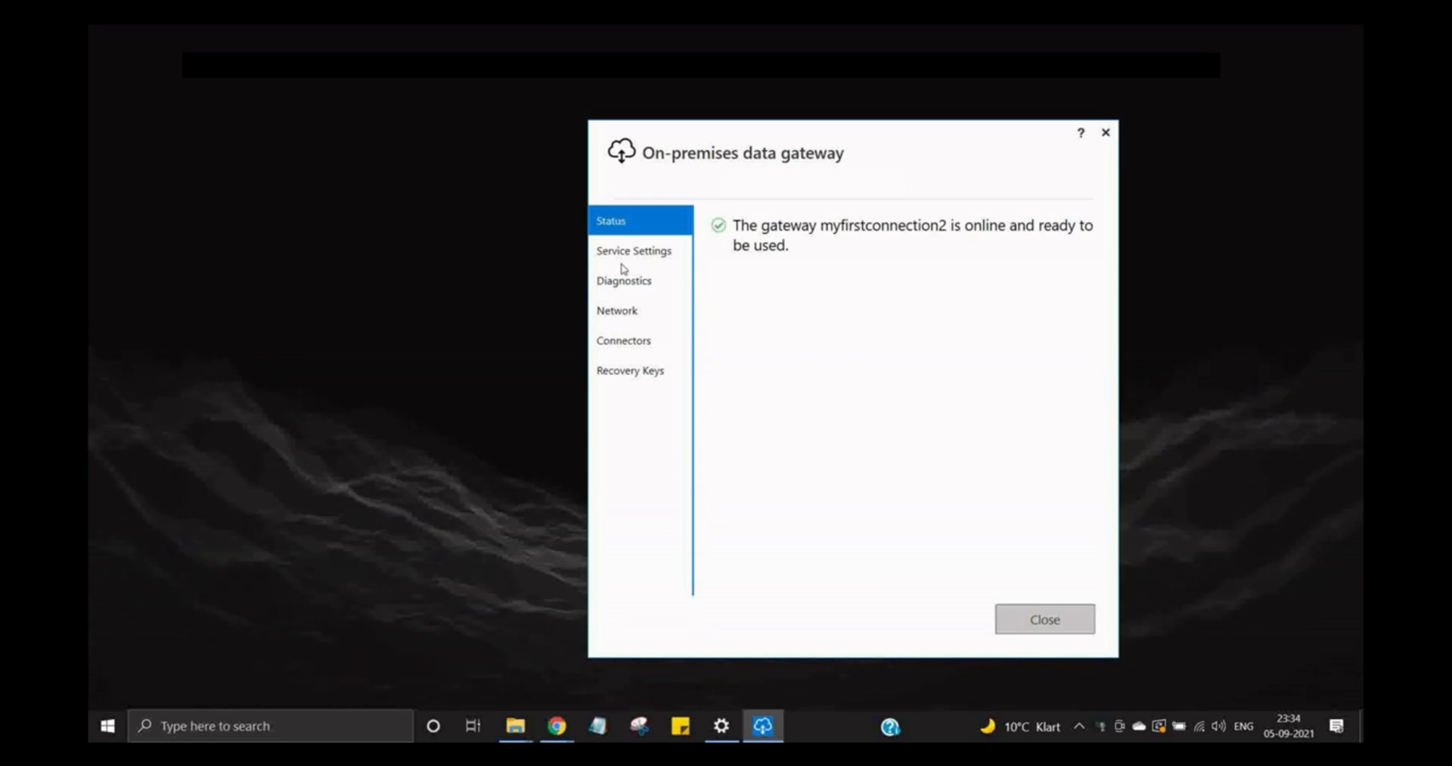
left_click(625, 251)
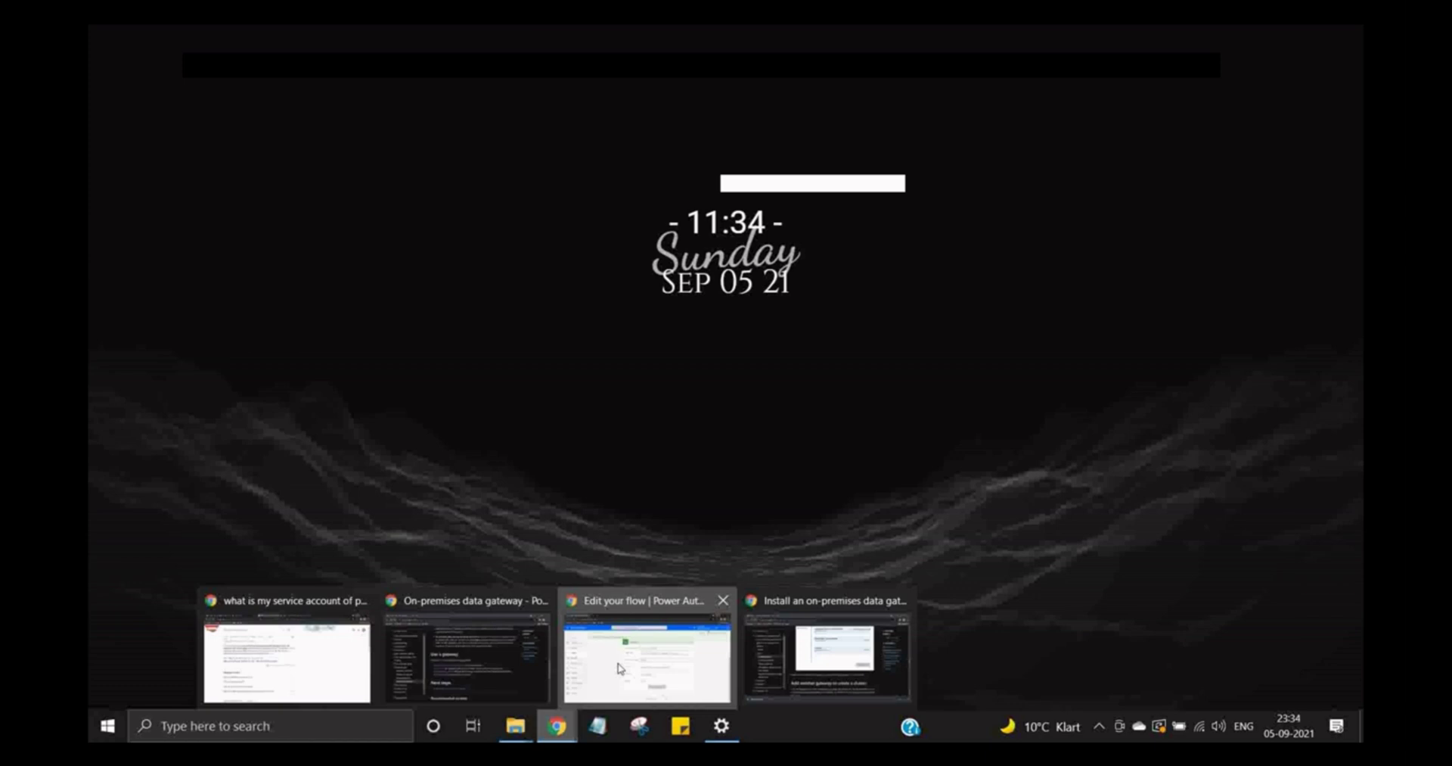
- Name the File System connection 'testingconnection1' in the flow editor, leaving the root folder empty
left_click(618, 668)
left_click(851, 295)
type("testingco")
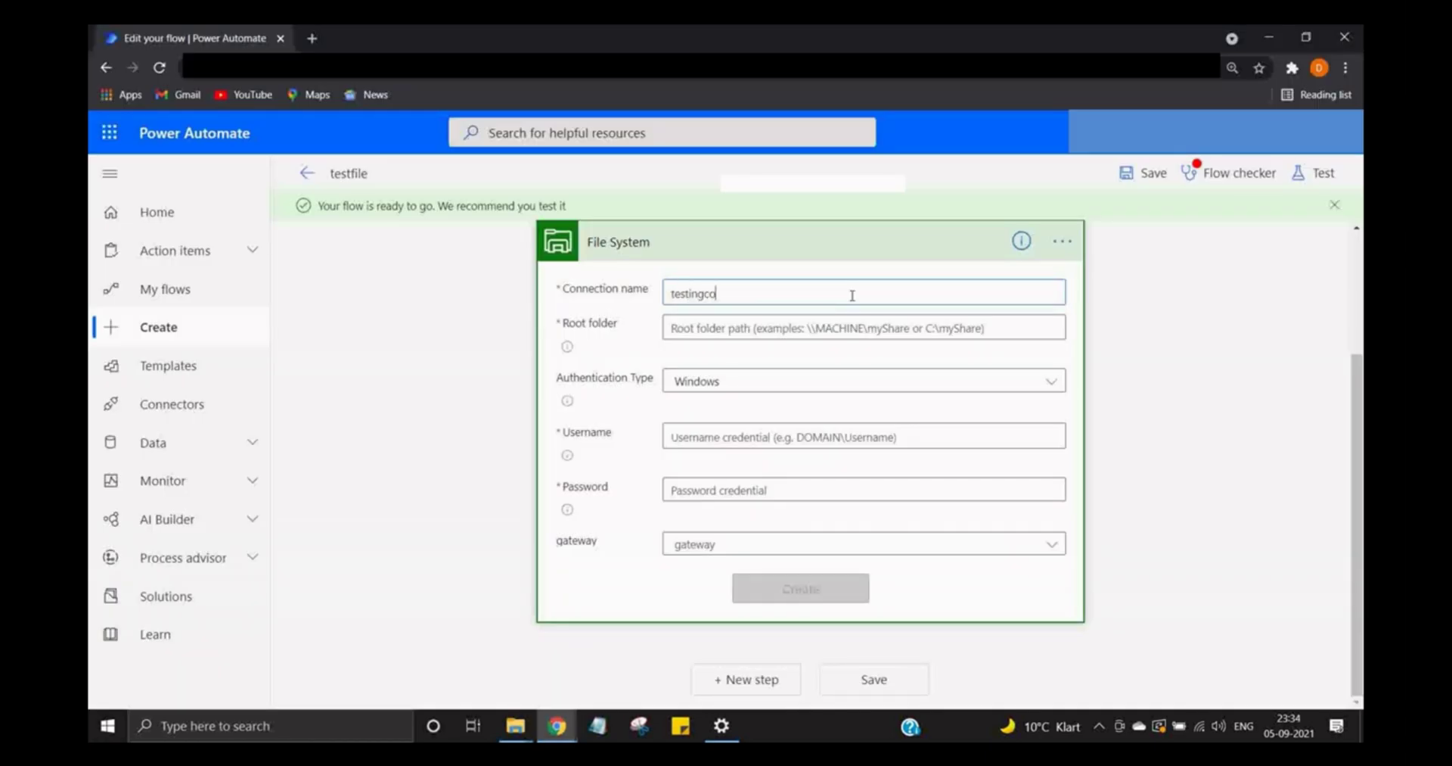
type("nnection1")
left_click(910, 325)
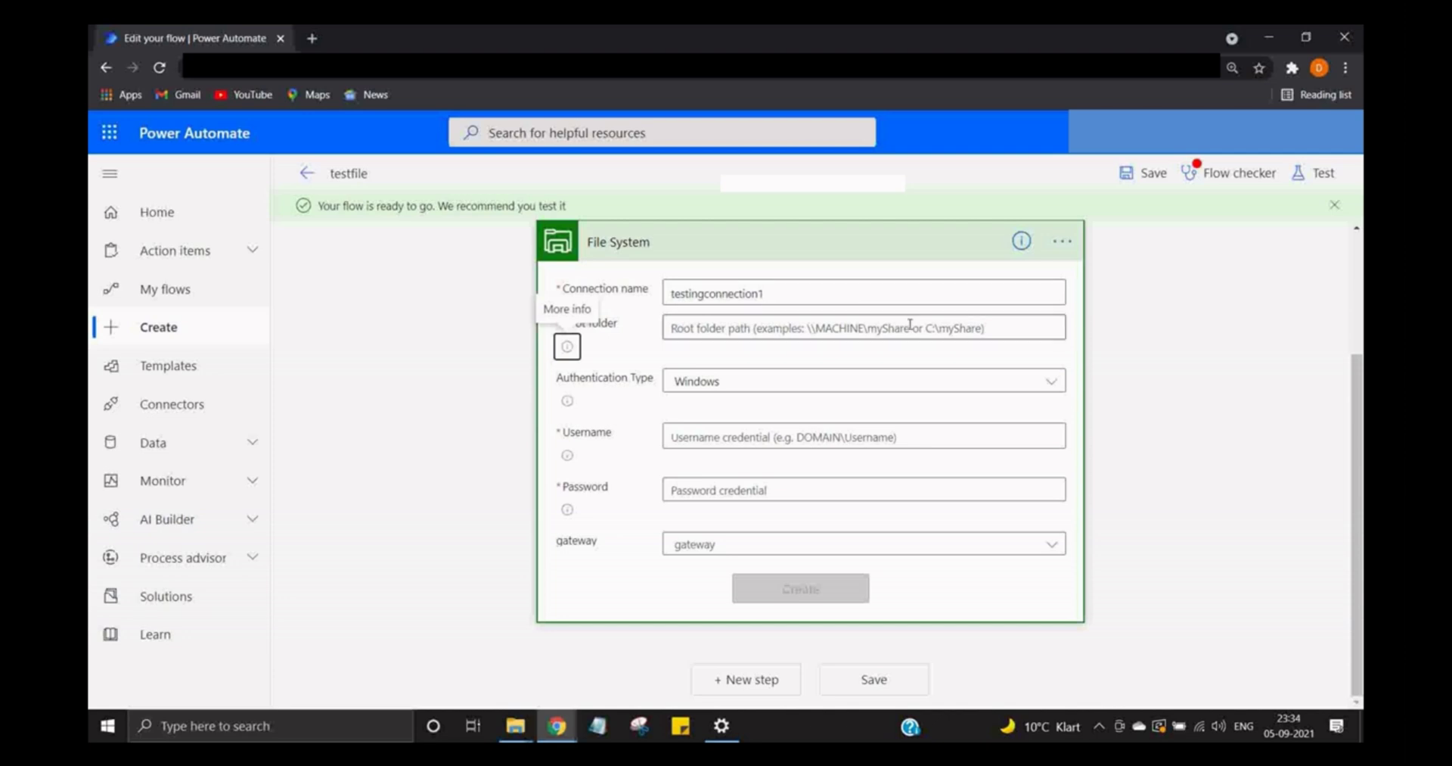
type("C")
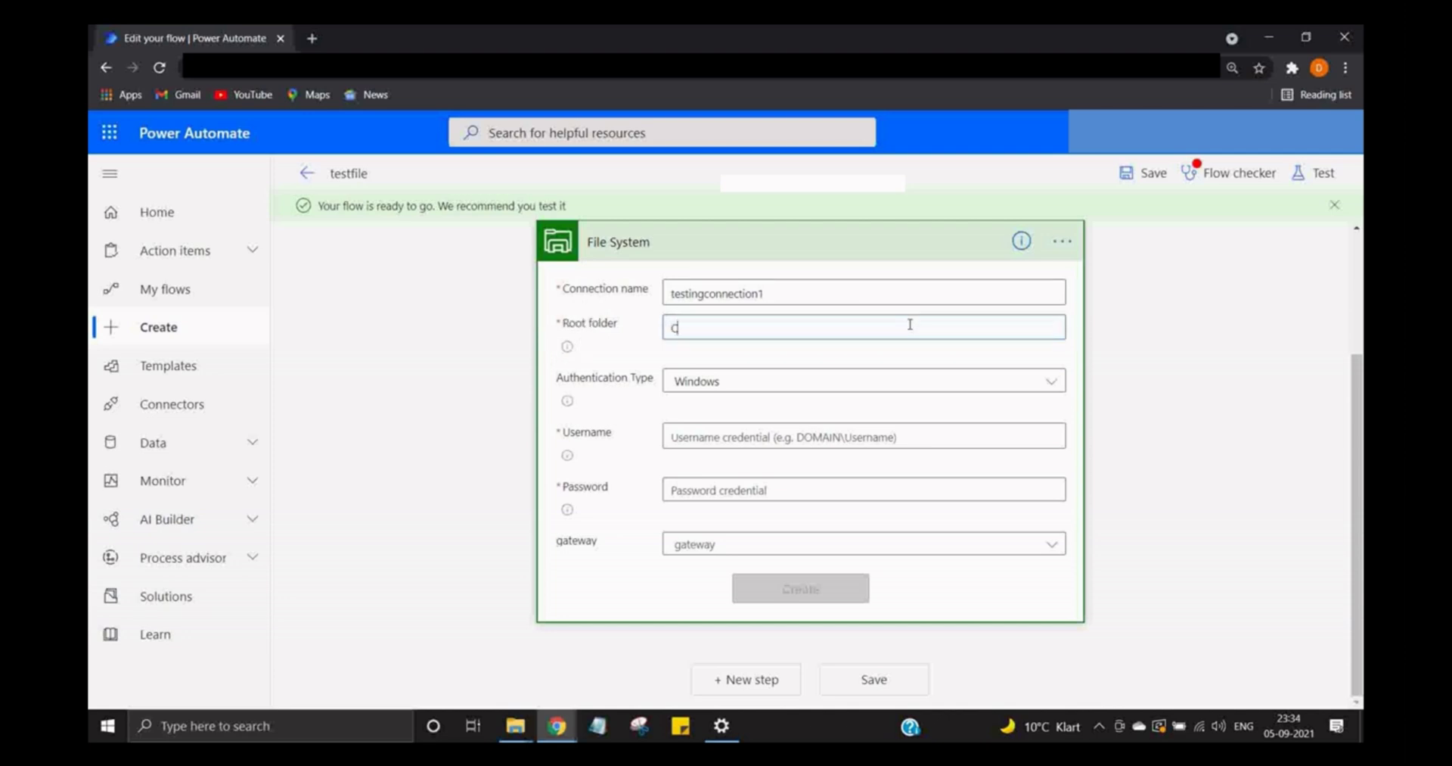
key("BackSpace")
type("C")
key("BackSpace")
- Enter the Windows username and password, choose gateway myfirstconnection2, and create the connection
left_click(891, 433)
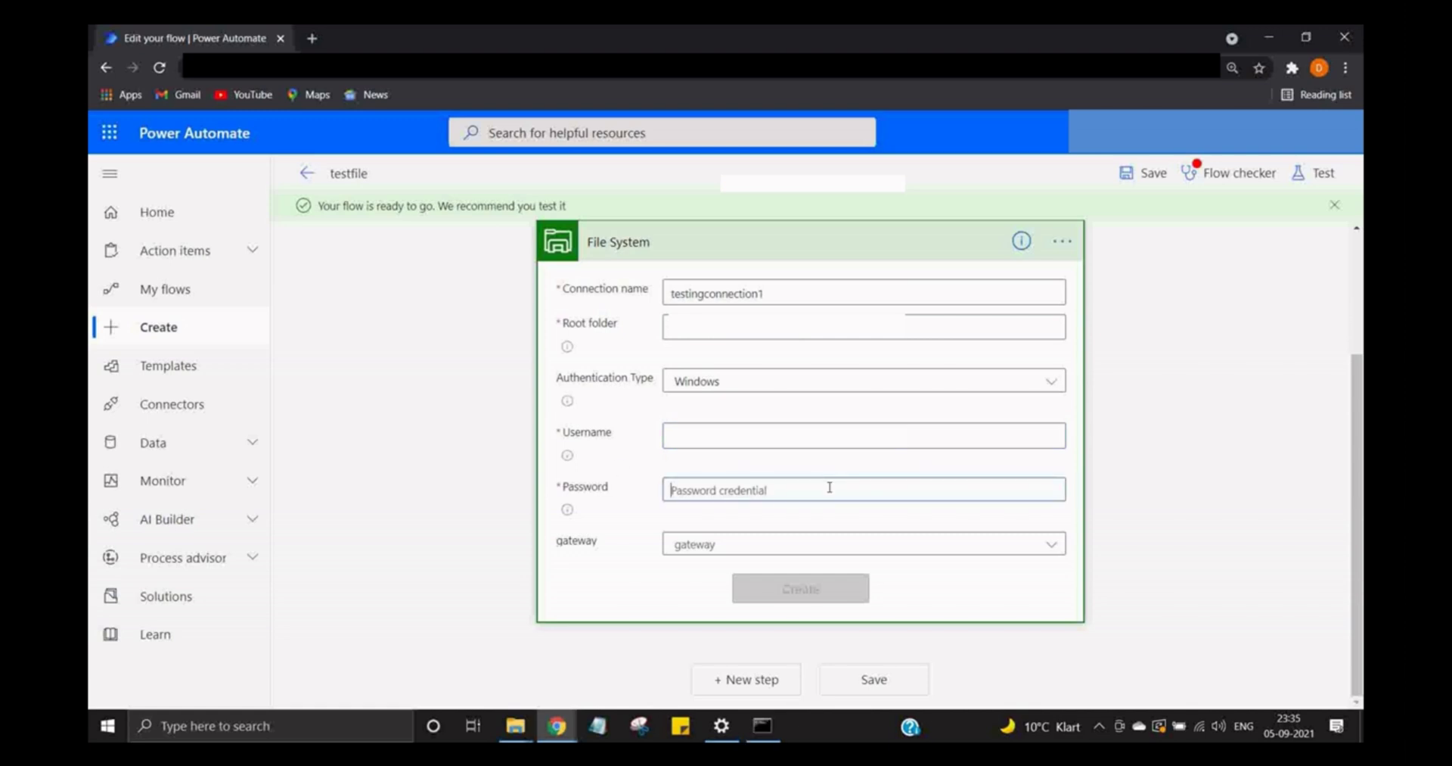
type("abc")
key("Tab")
key("Down")
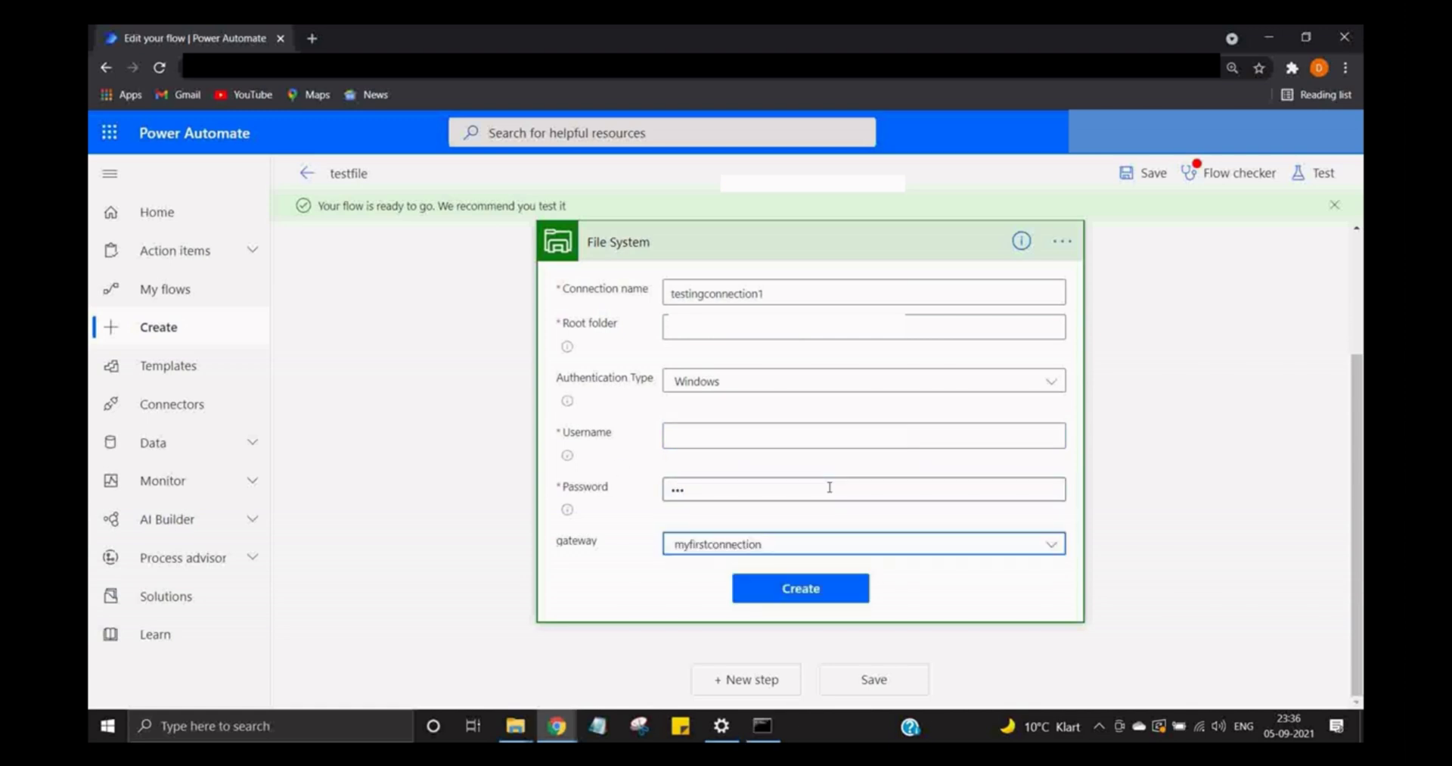
left_click(862, 544)
left_click(811, 606)
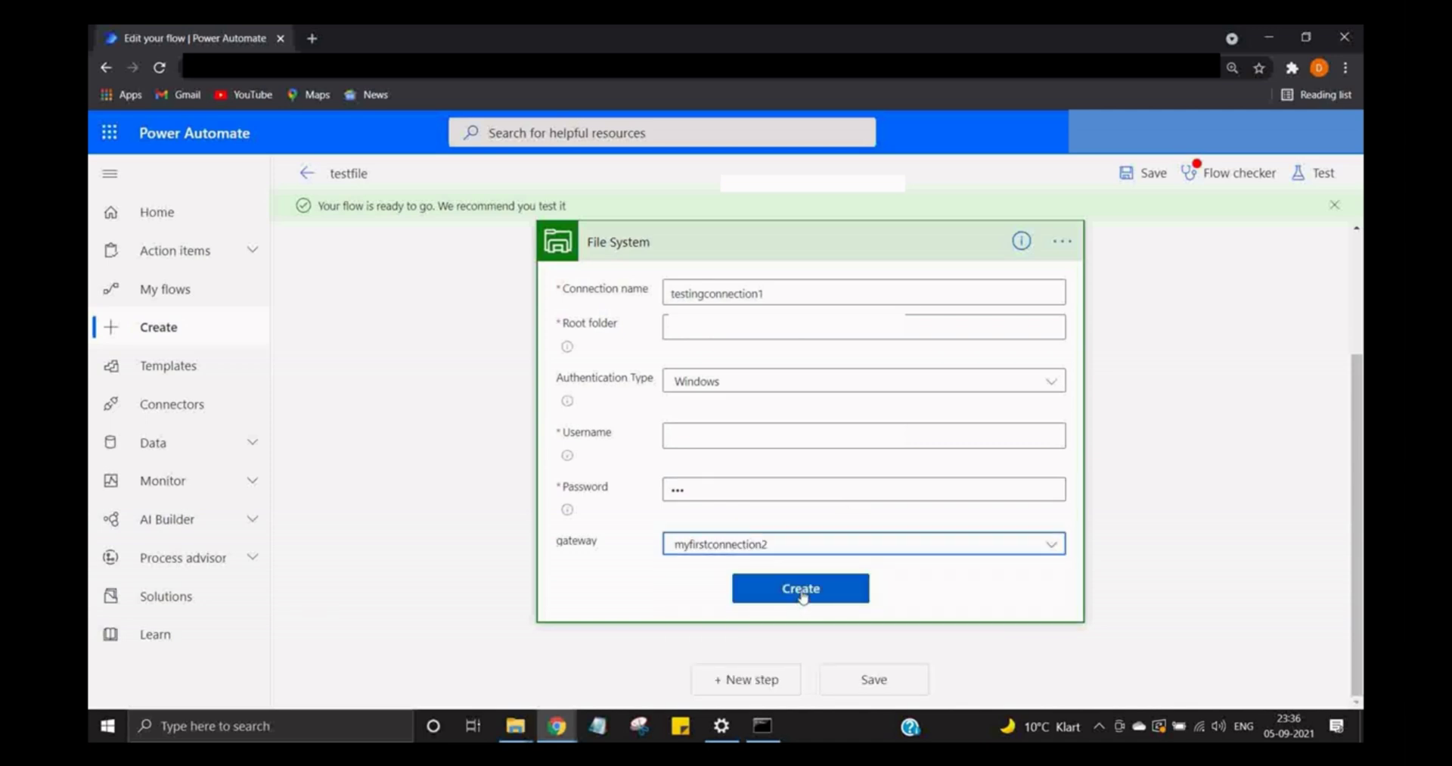
left_click(803, 596)
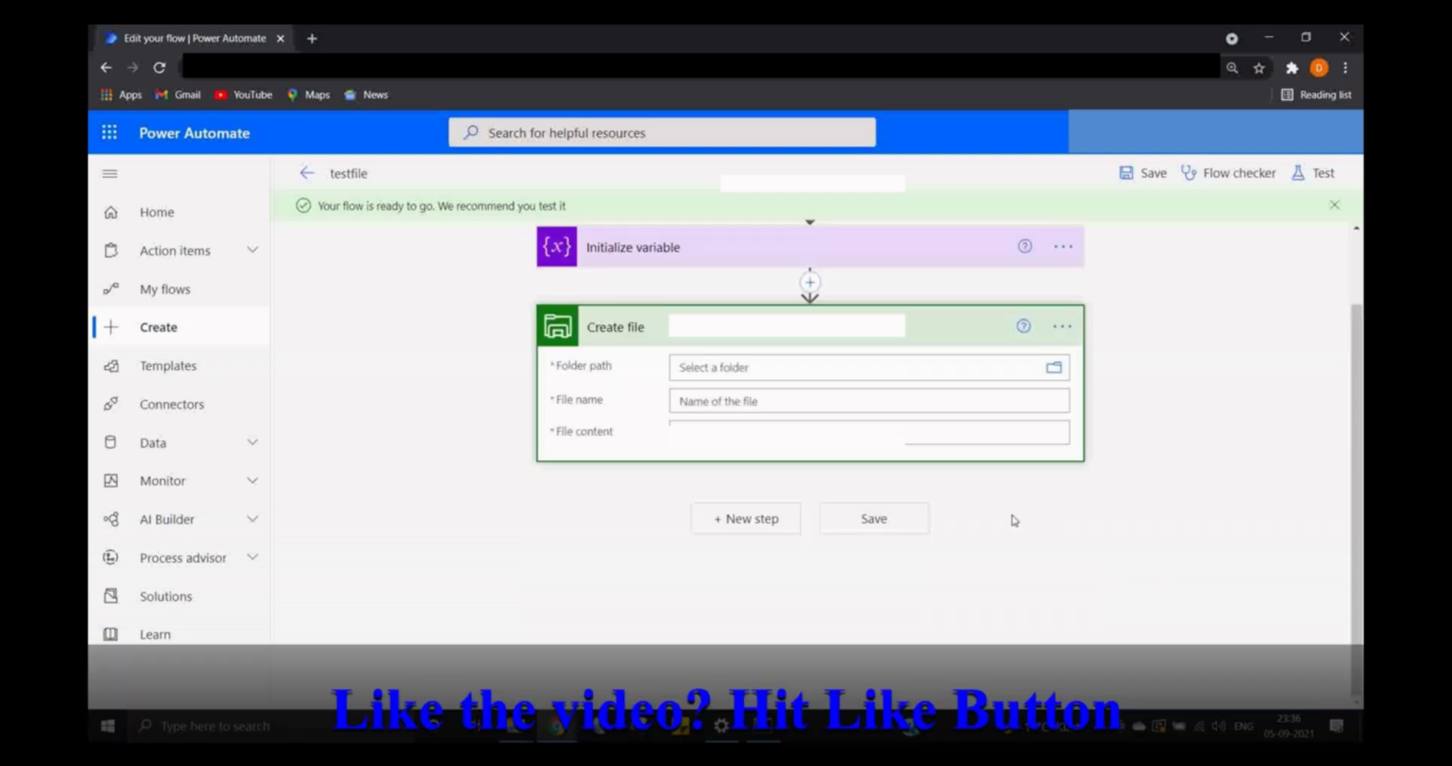
- Set the Create file folder path to 'backup of scripts' via the folder browser
left_click(1056, 368)
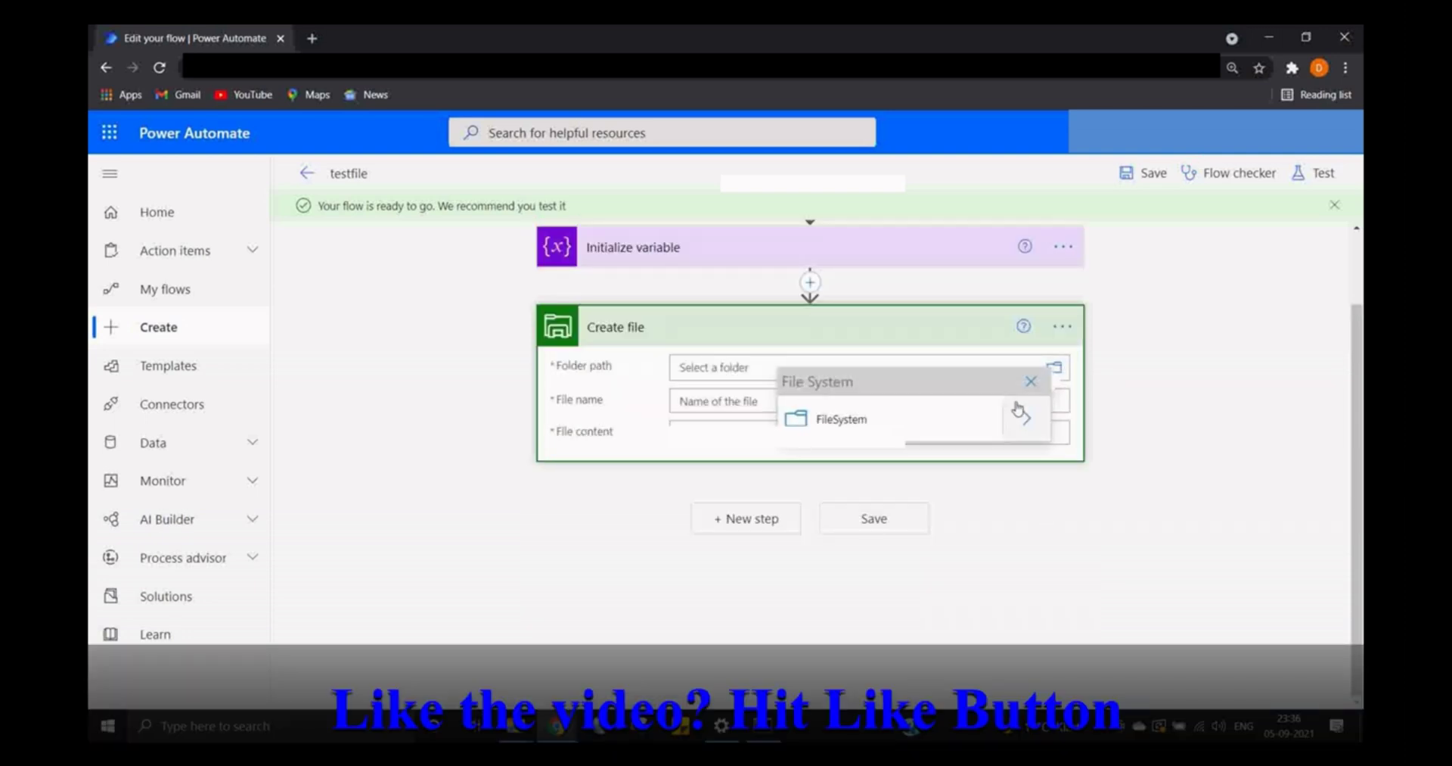
left_click(1031, 418)
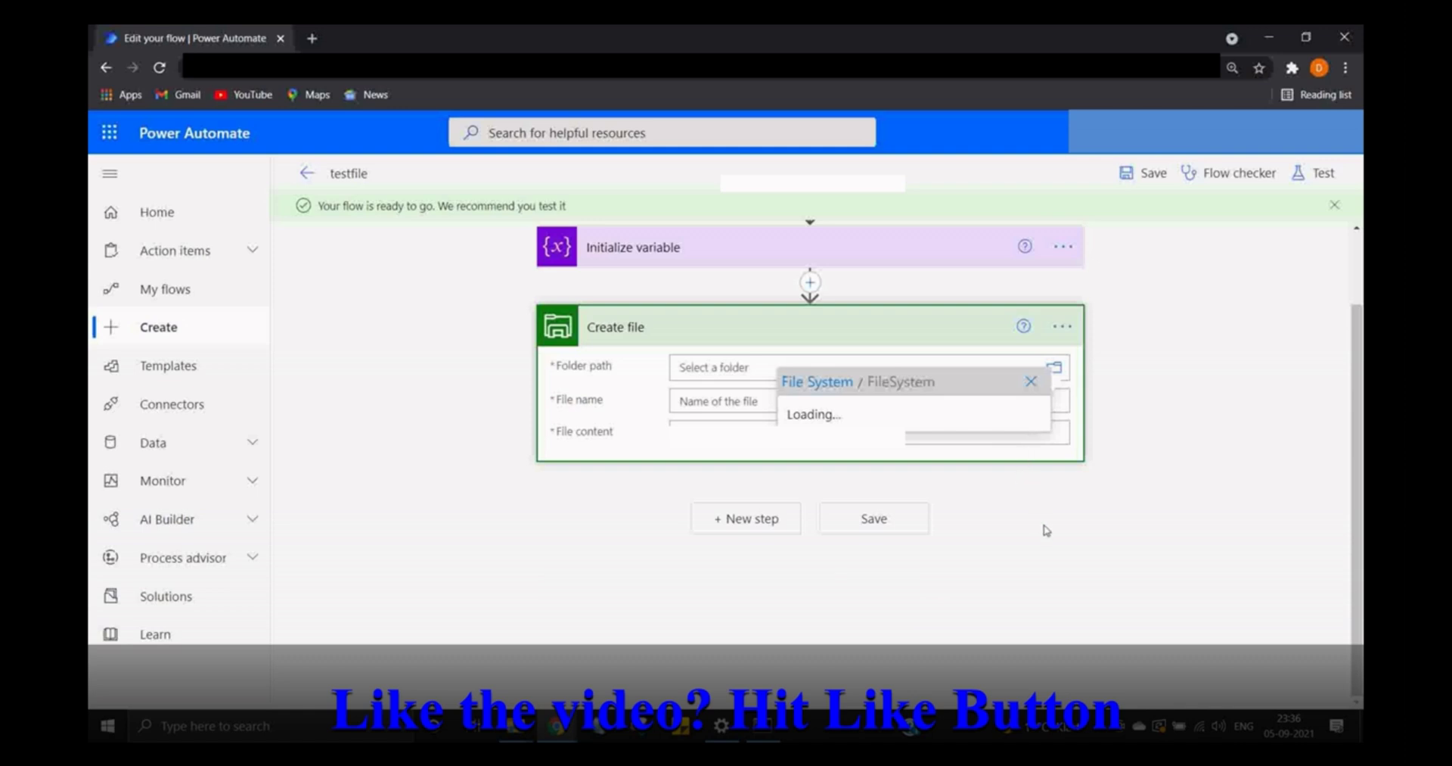
left_click(1166, 420)
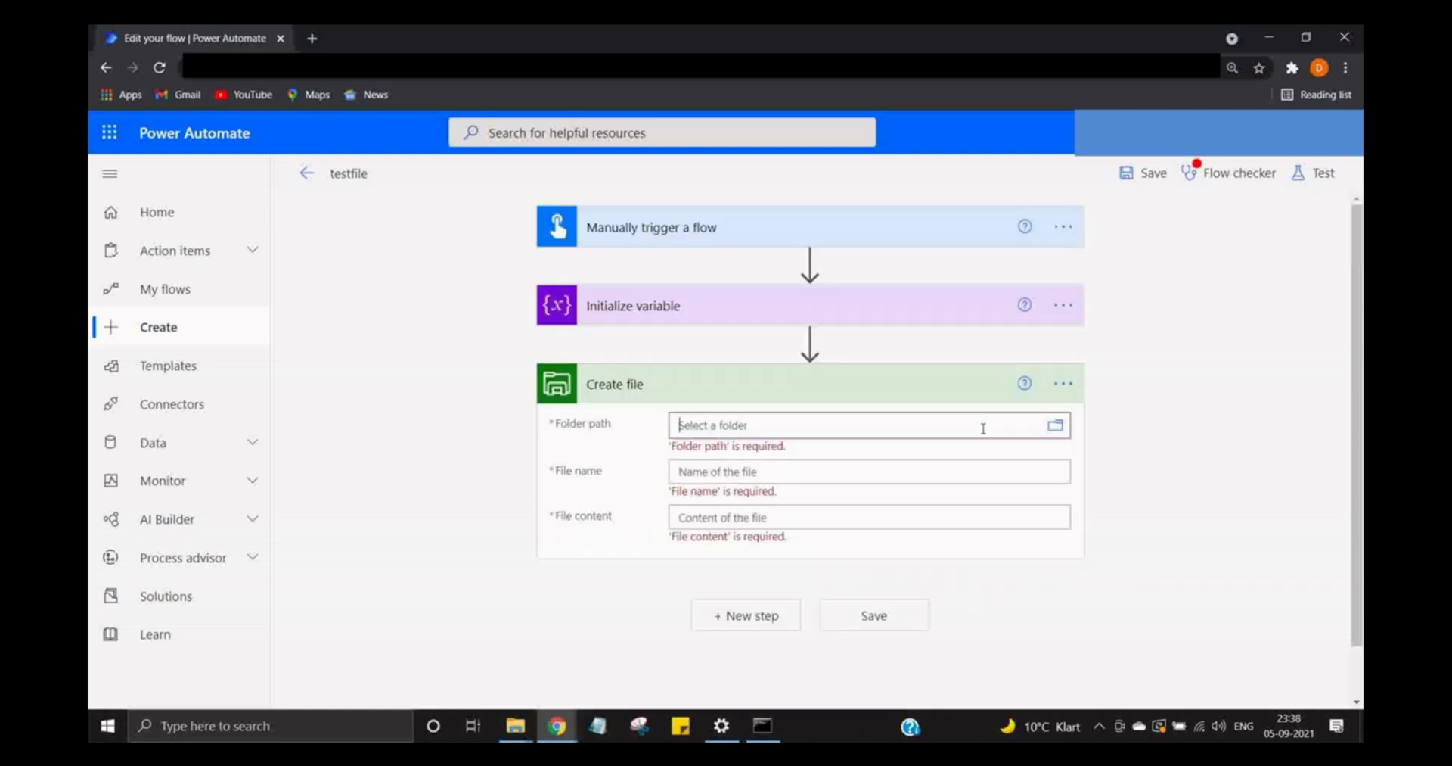
left_click(982, 424)
left_click(1053, 425)
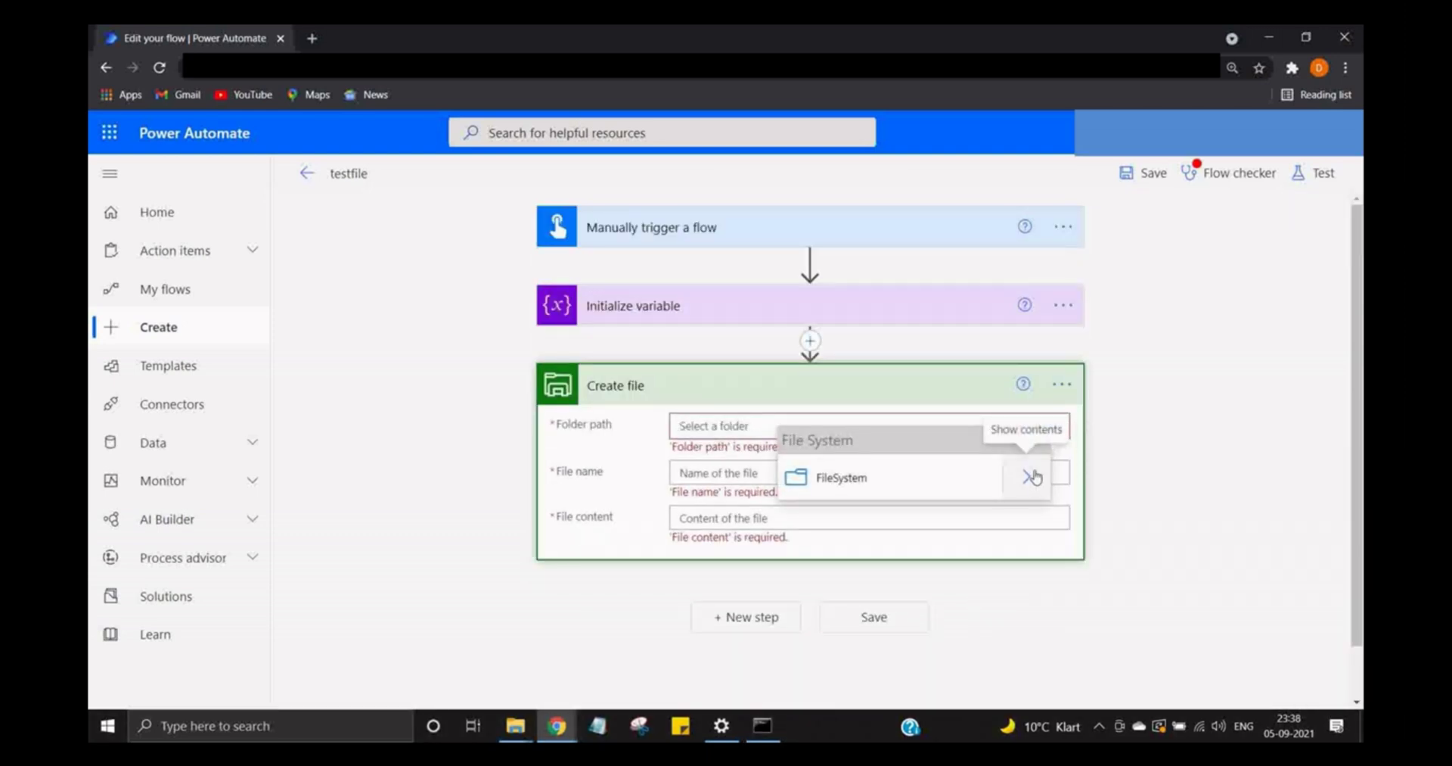
left_click(1028, 475)
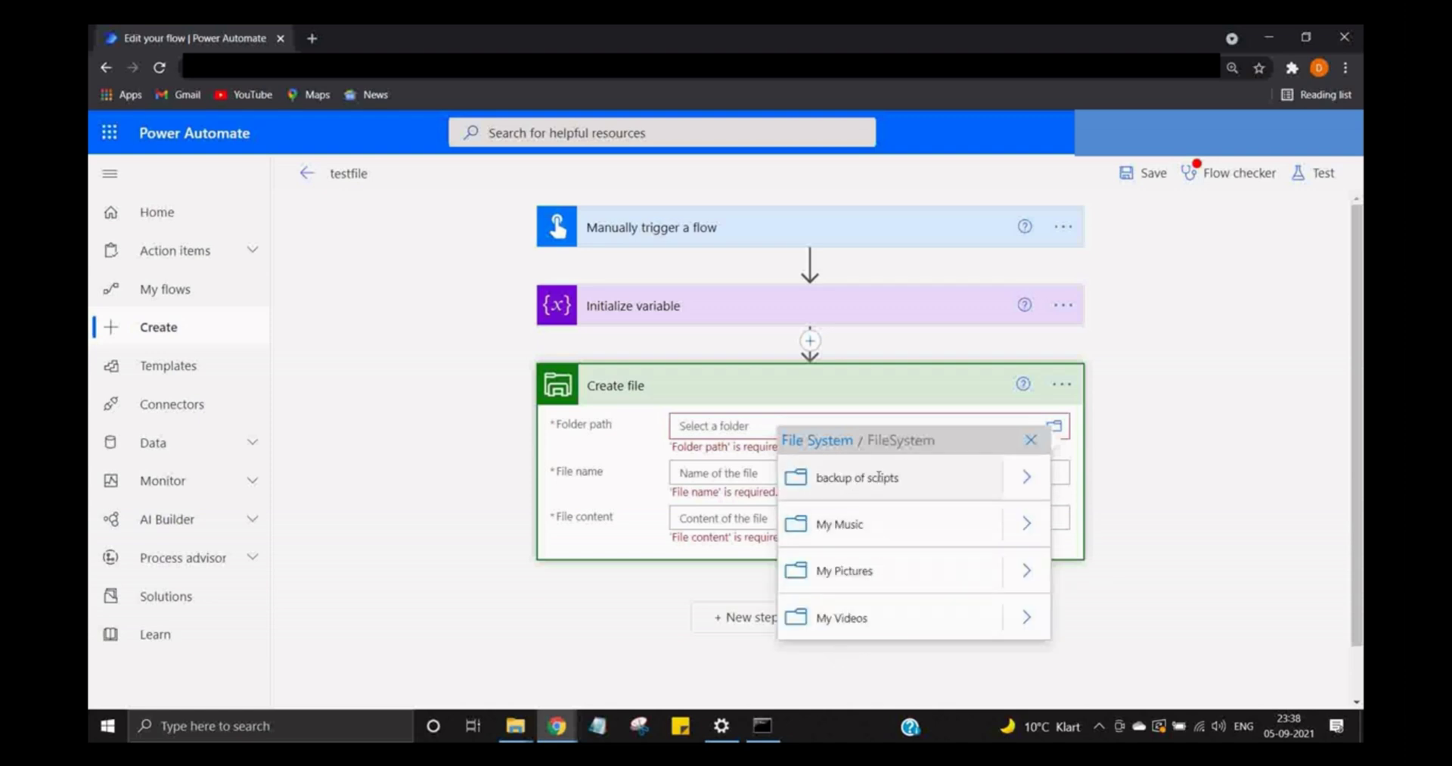
left_click(879, 476)
- Name the file 'myfirstfile.txt', use the myfav variable as content, and save the flow
left_click(834, 474)
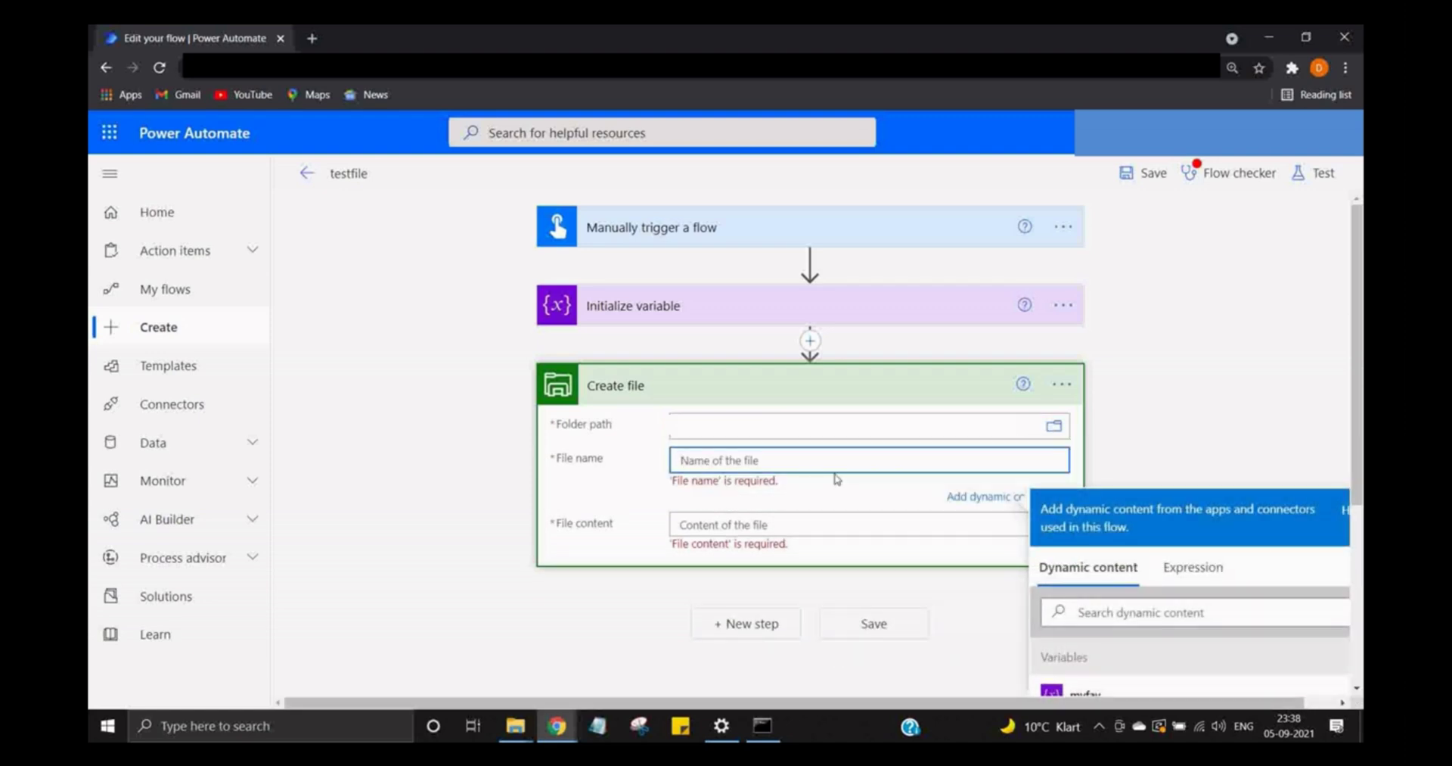
type("myfirstfile.txt")
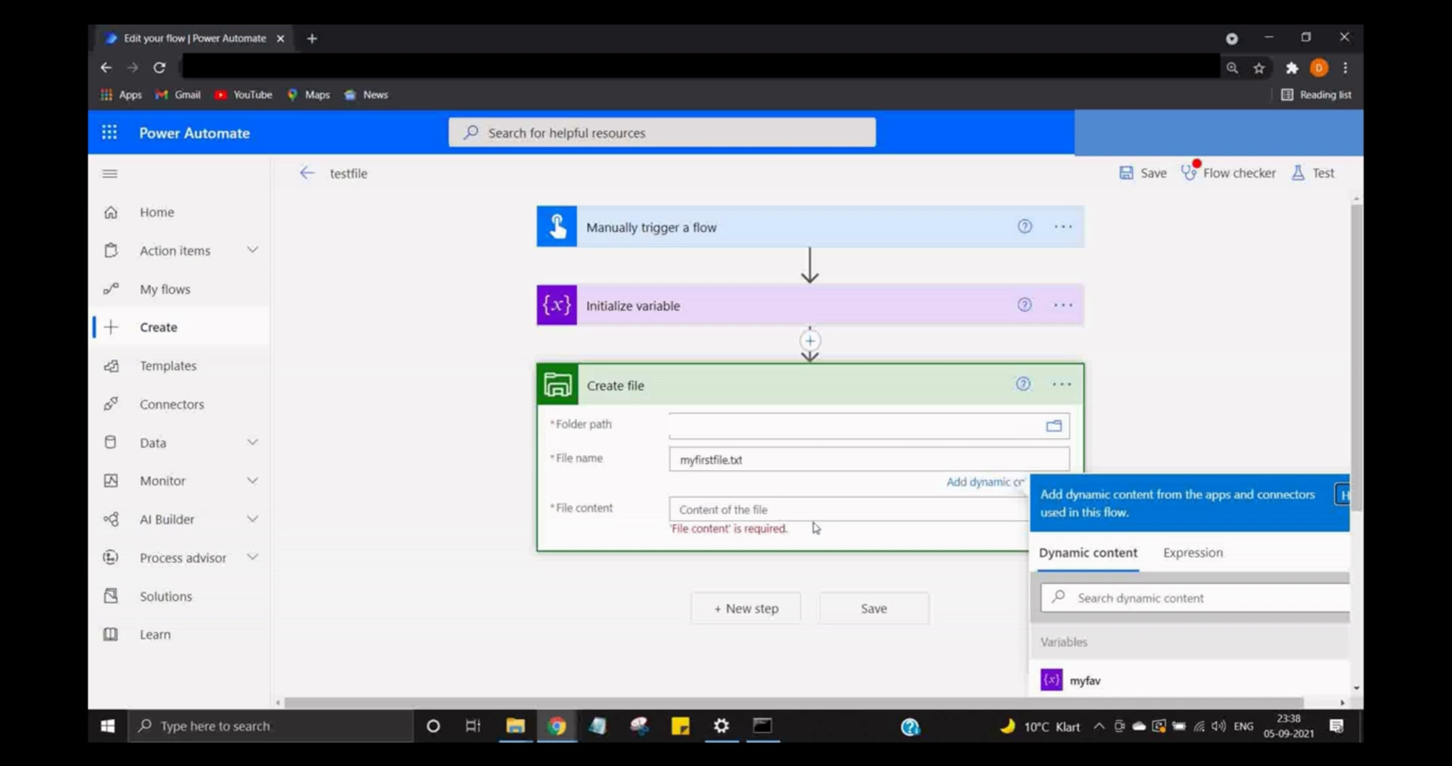
left_click(816, 505)
scroll(983, 529, "down", 3)
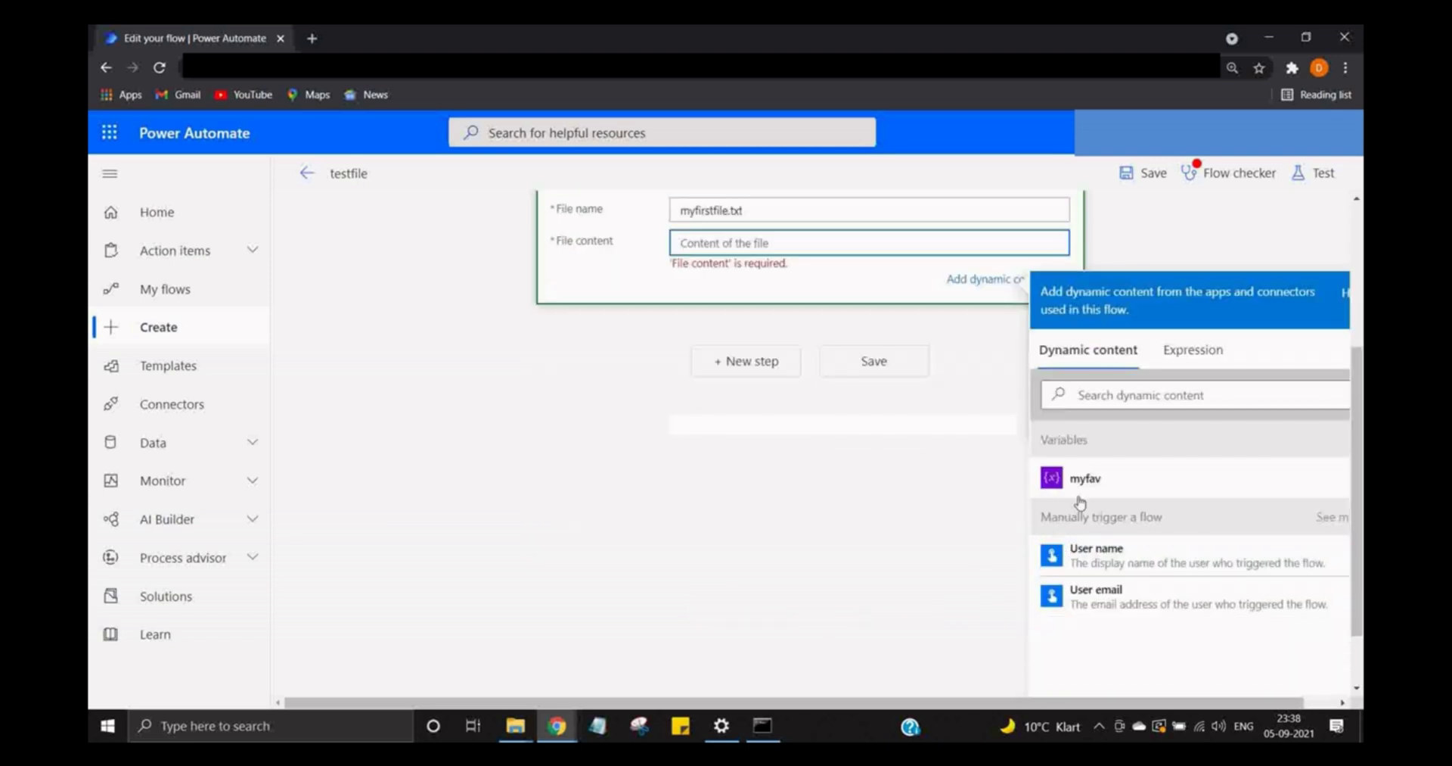
left_click(1082, 482)
left_click(862, 365)
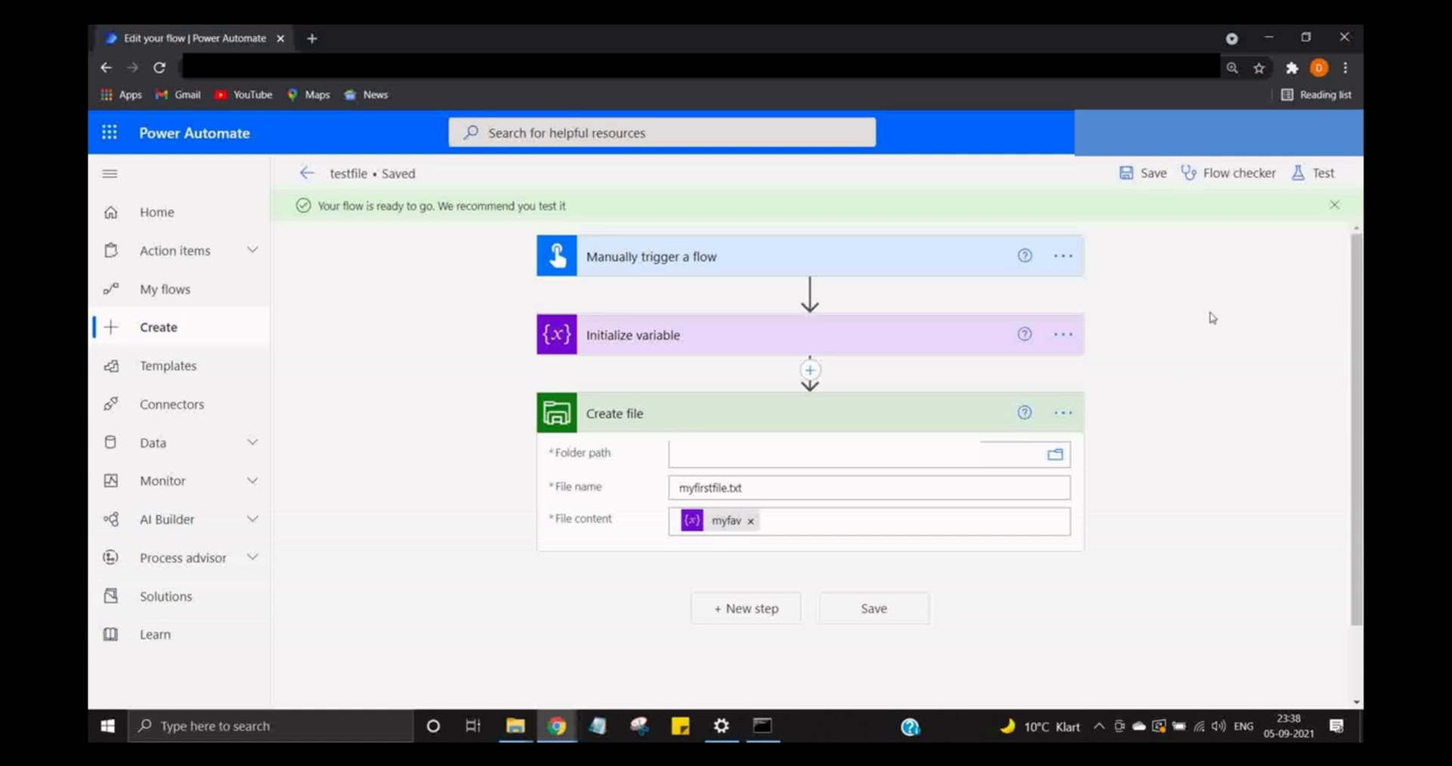
- Run a manual test of the testfile flow and view its successful run with all three steps checked
left_click(1314, 172)
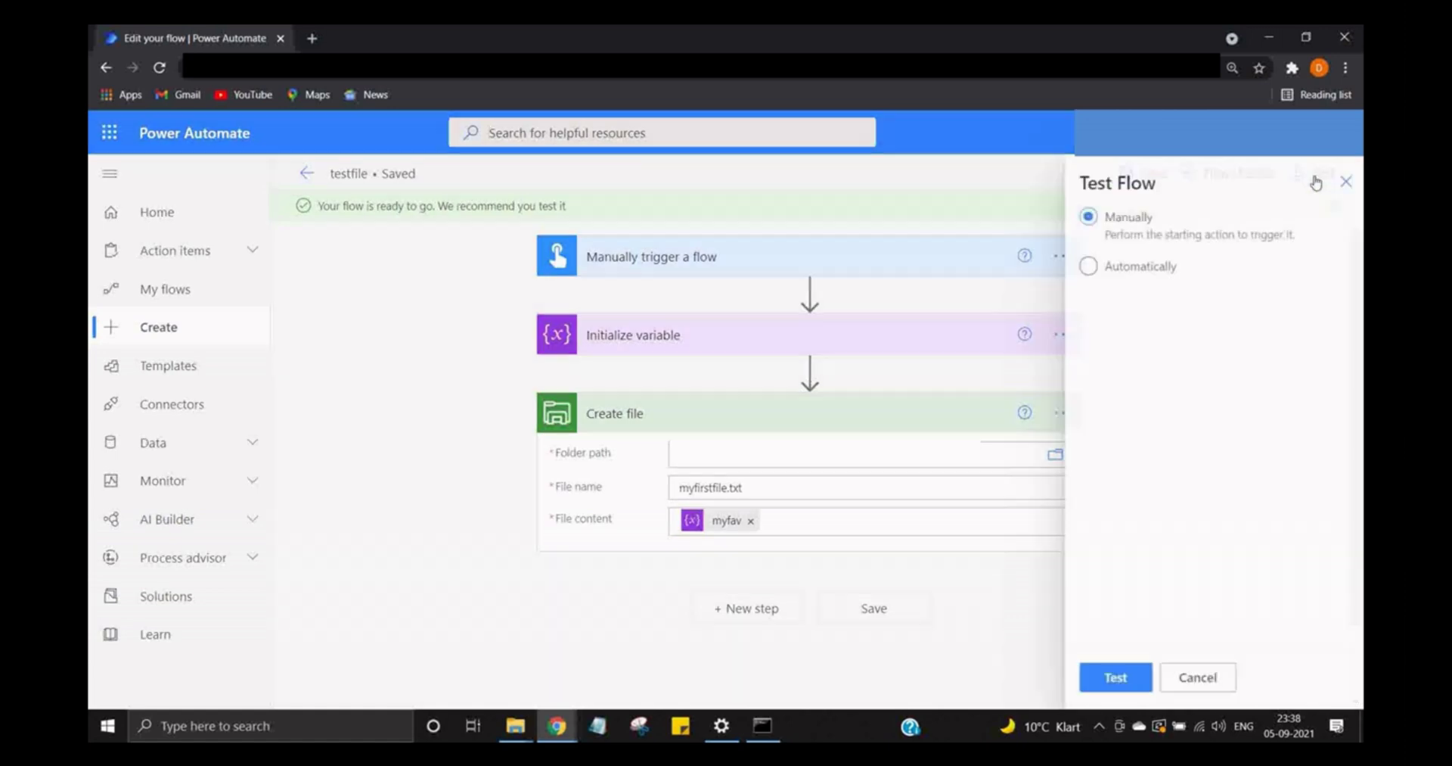
left_click(1105, 678)
left_click(1139, 679)
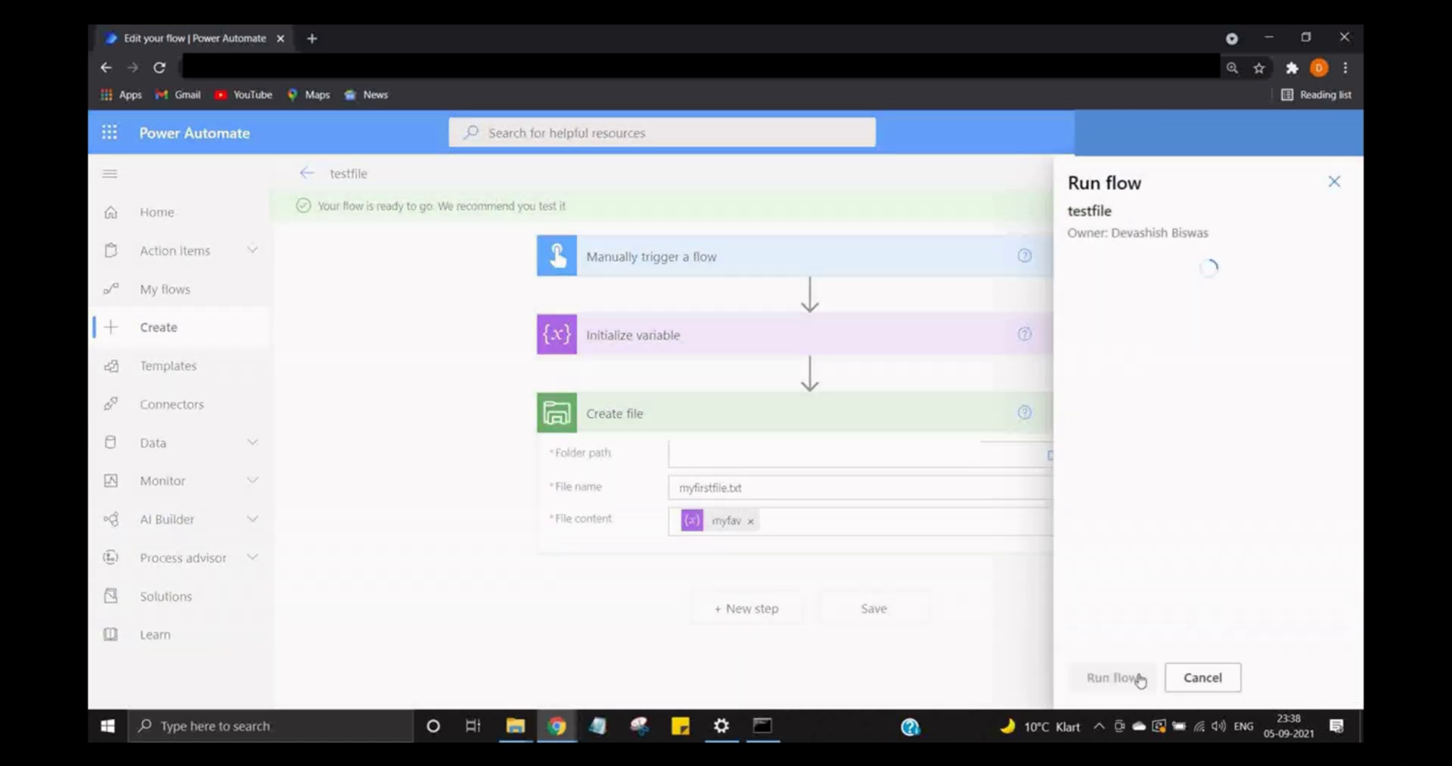
left_click(1139, 677)
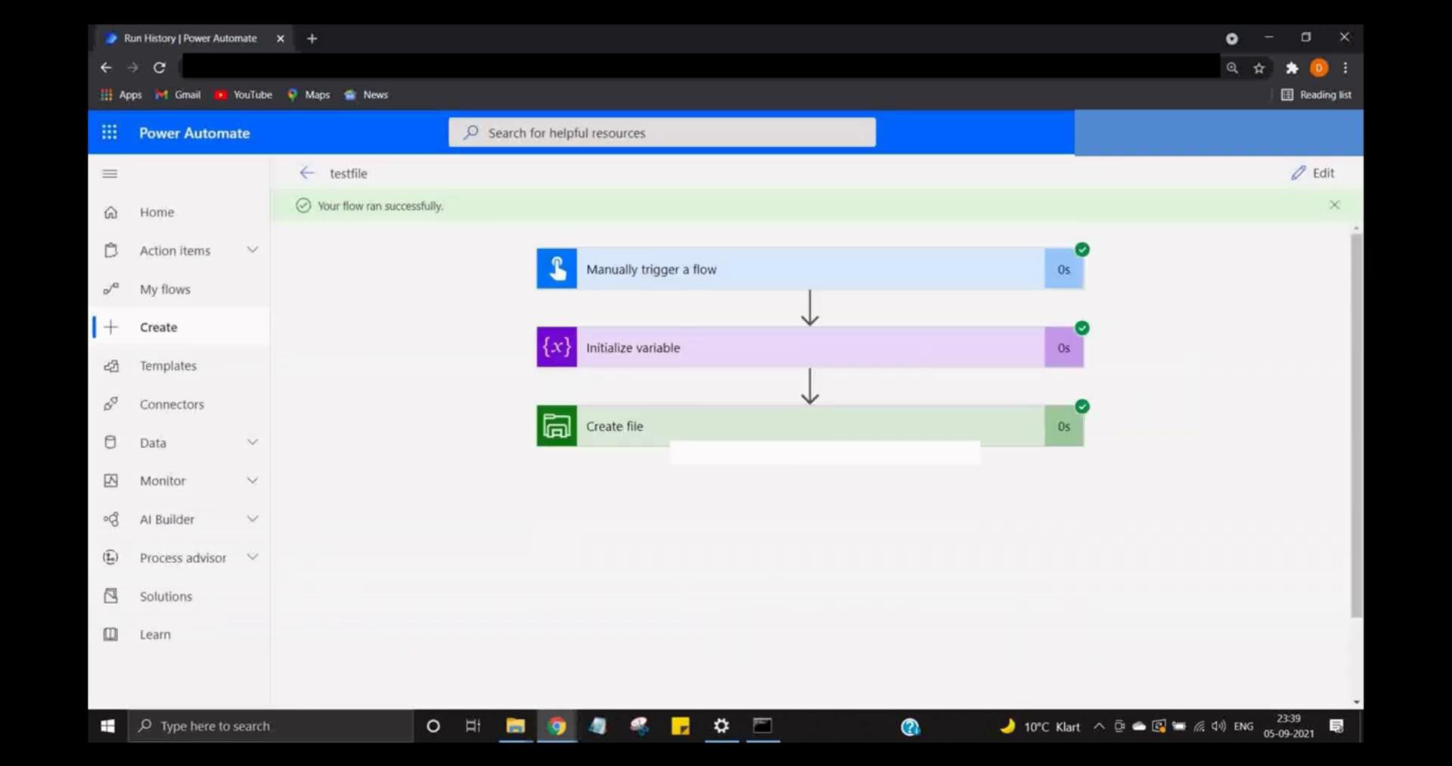
- Open myfirstfile from the backup of scripts folder, confirm it reads 'myname is test', then return to the run outputs
left_click(515, 726)
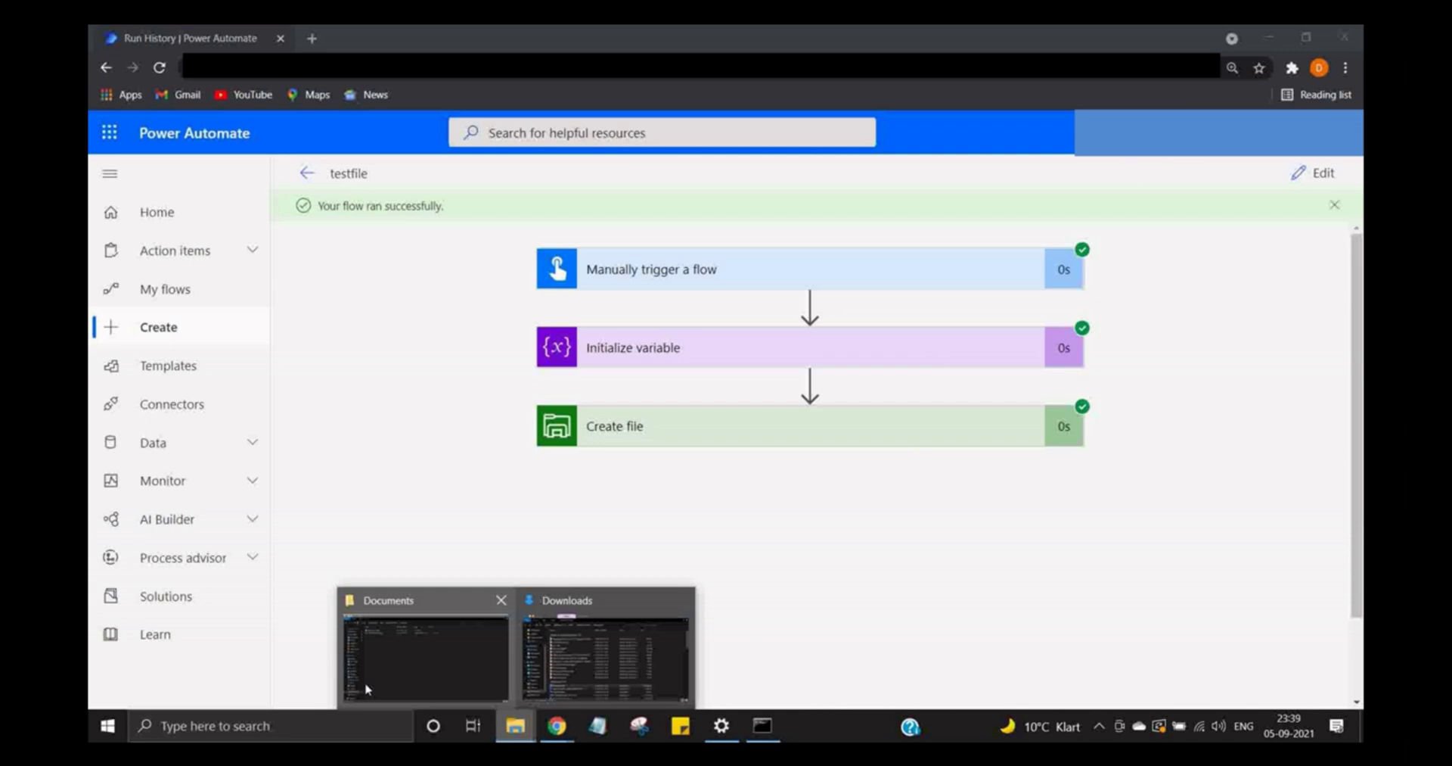
left_click(367, 688)
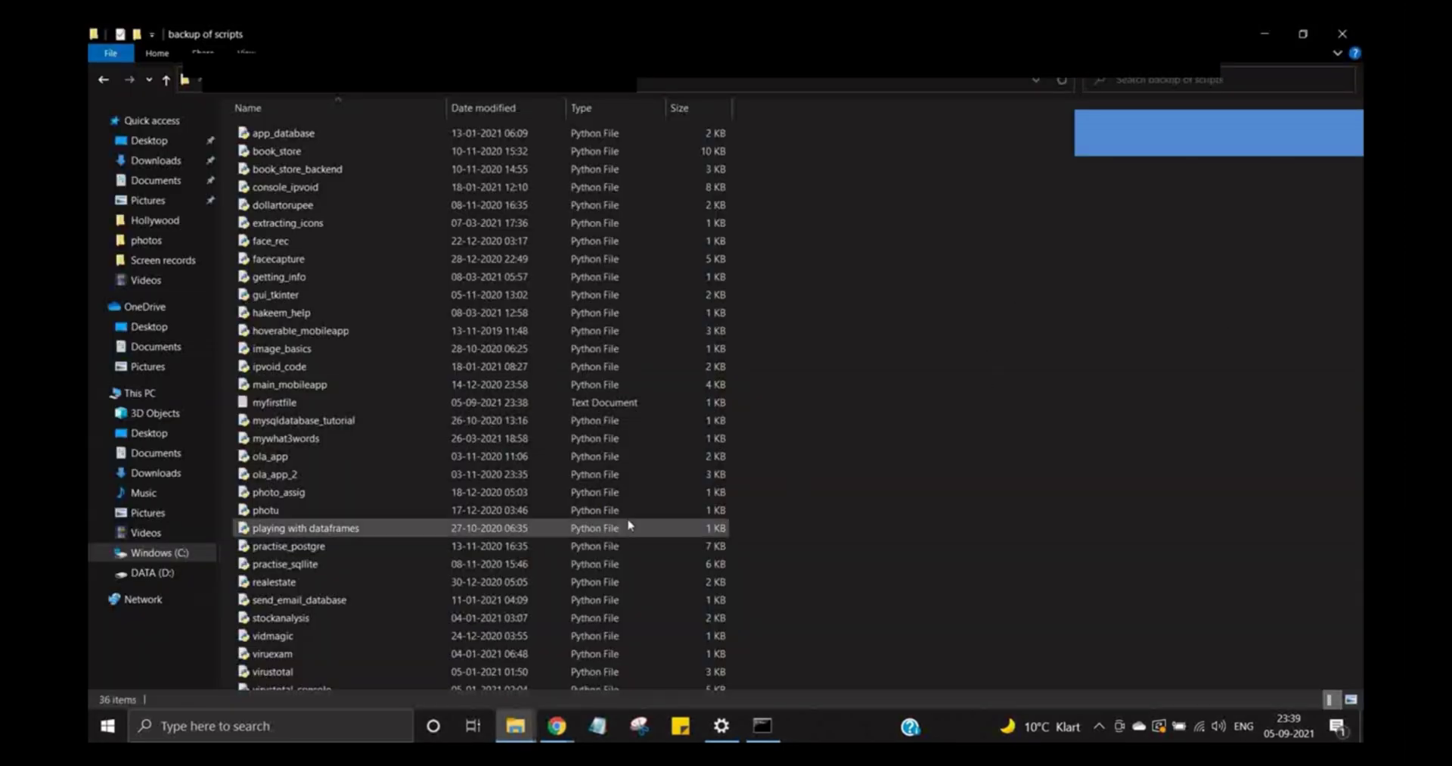
left_click(280, 151)
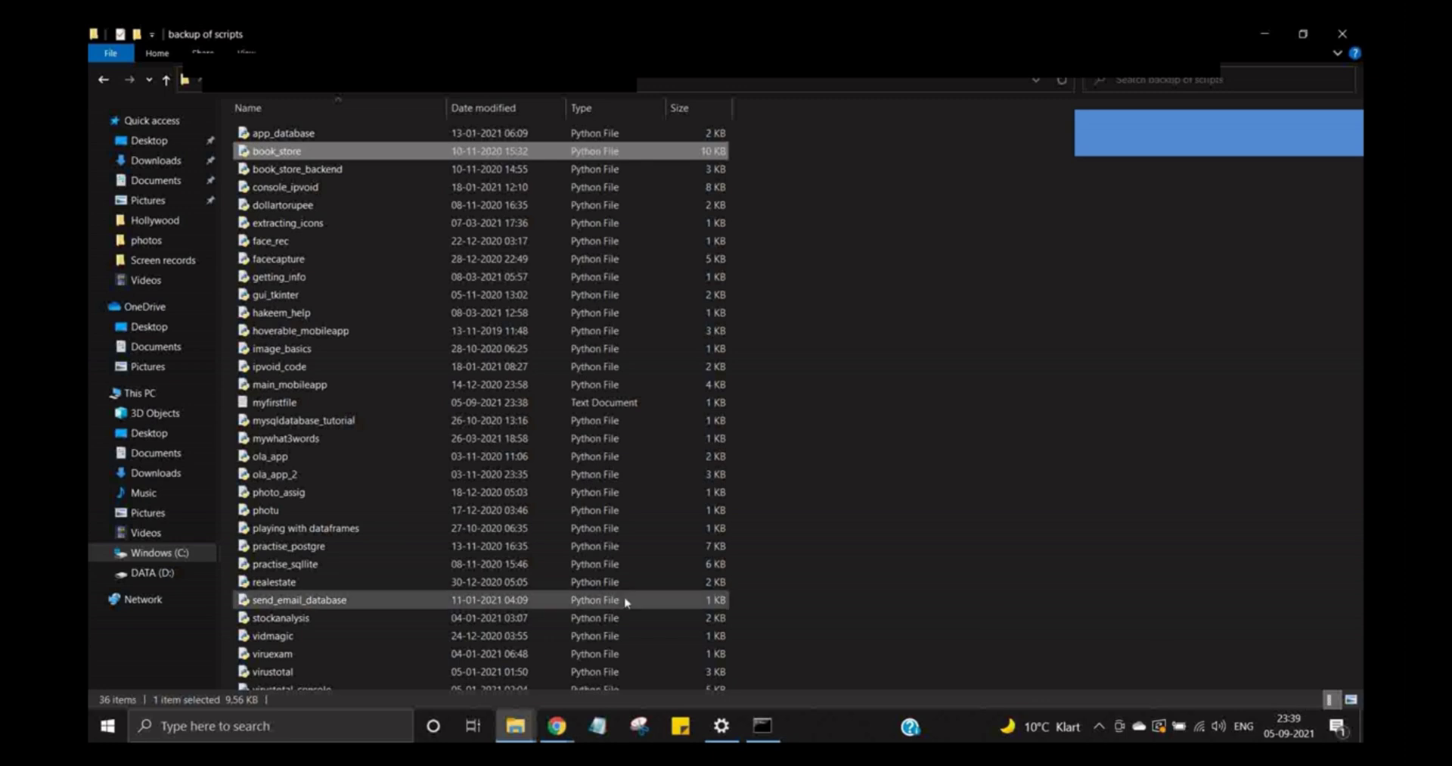
left_click(372, 405)
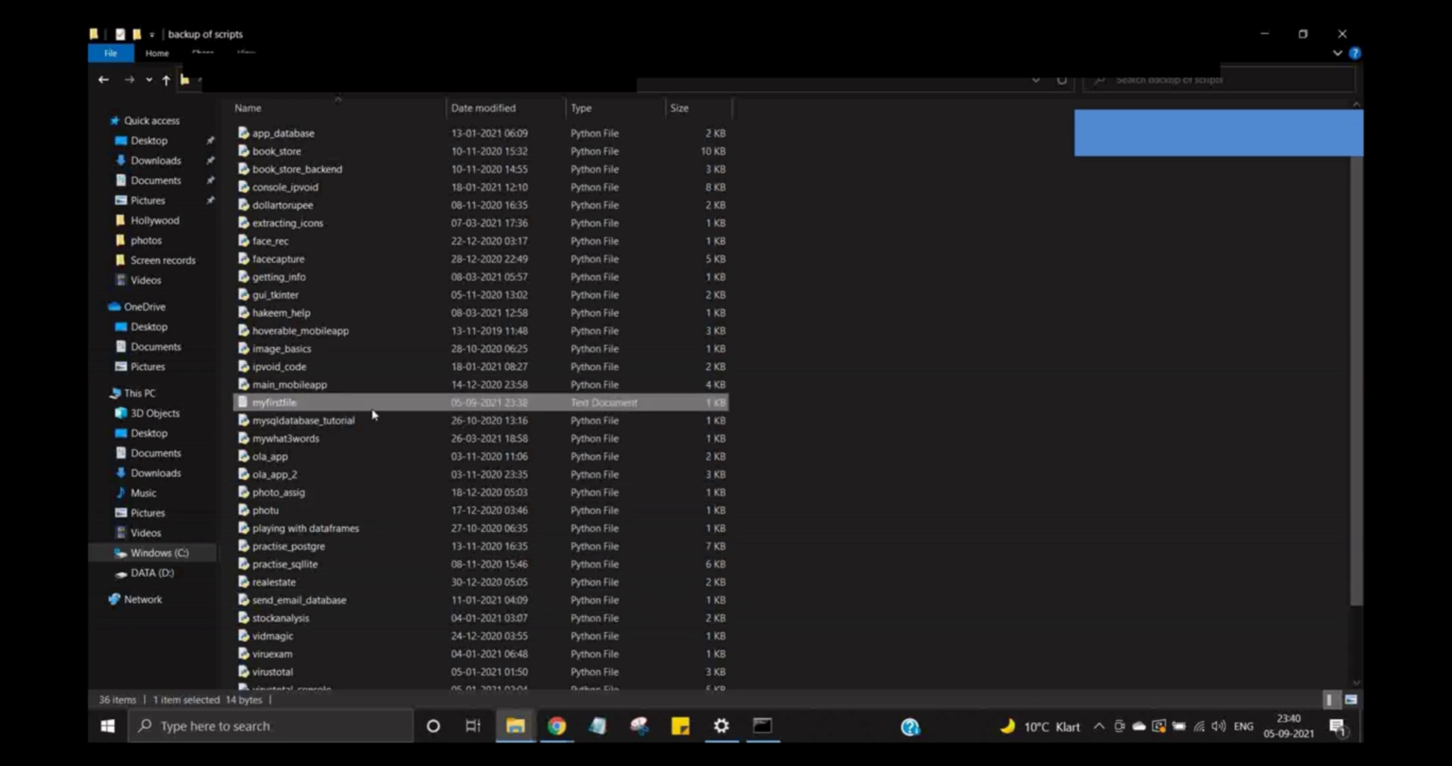
double_click(302, 403)
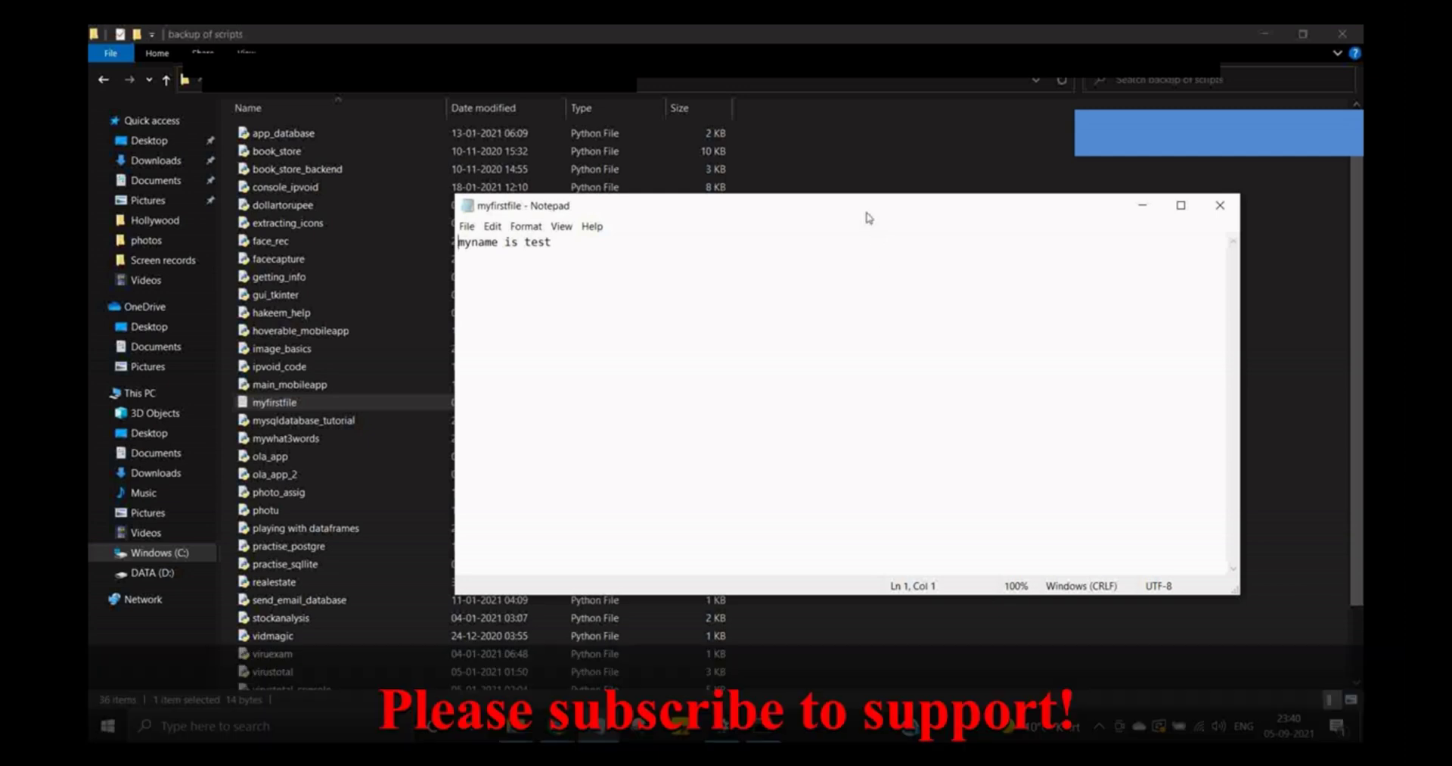
left_click(1218, 207)
left_click(1265, 33)
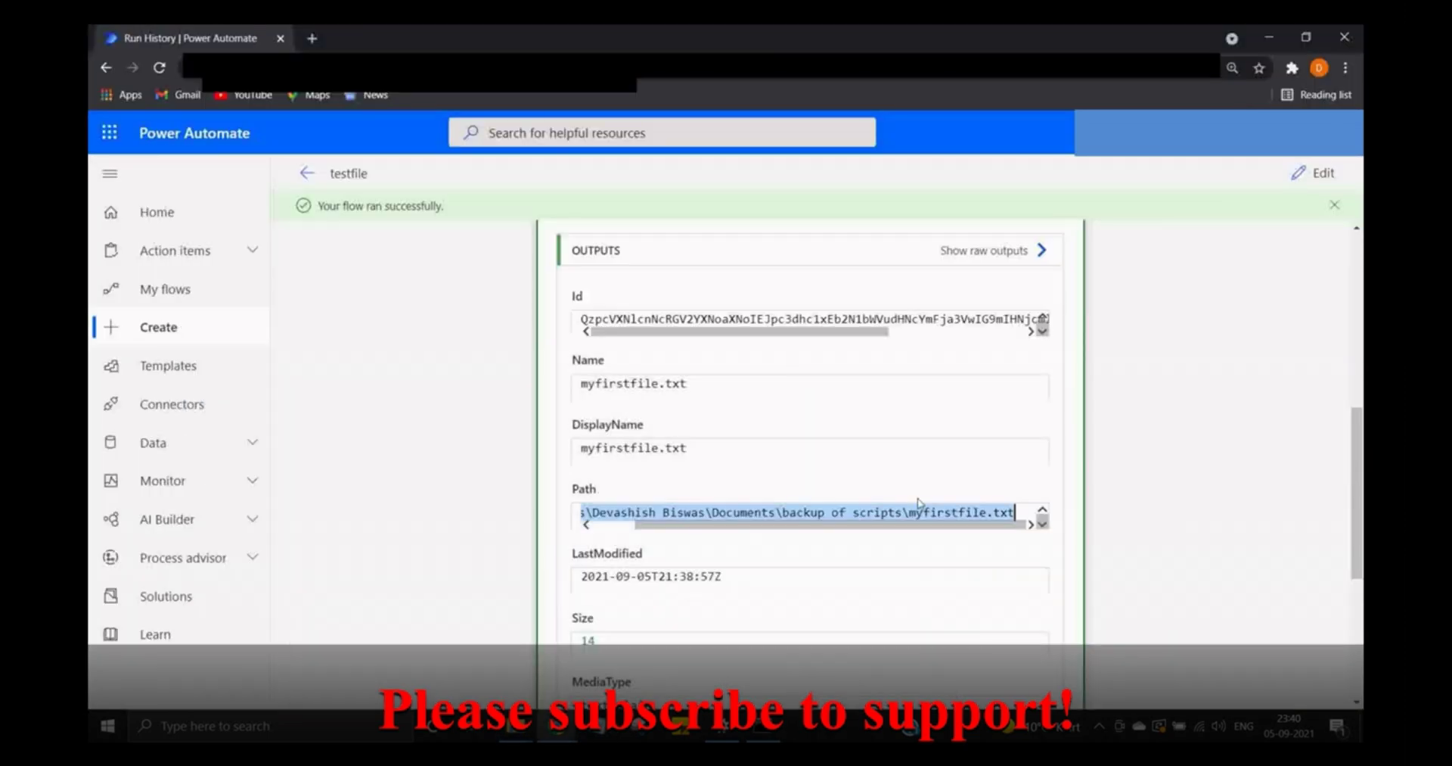